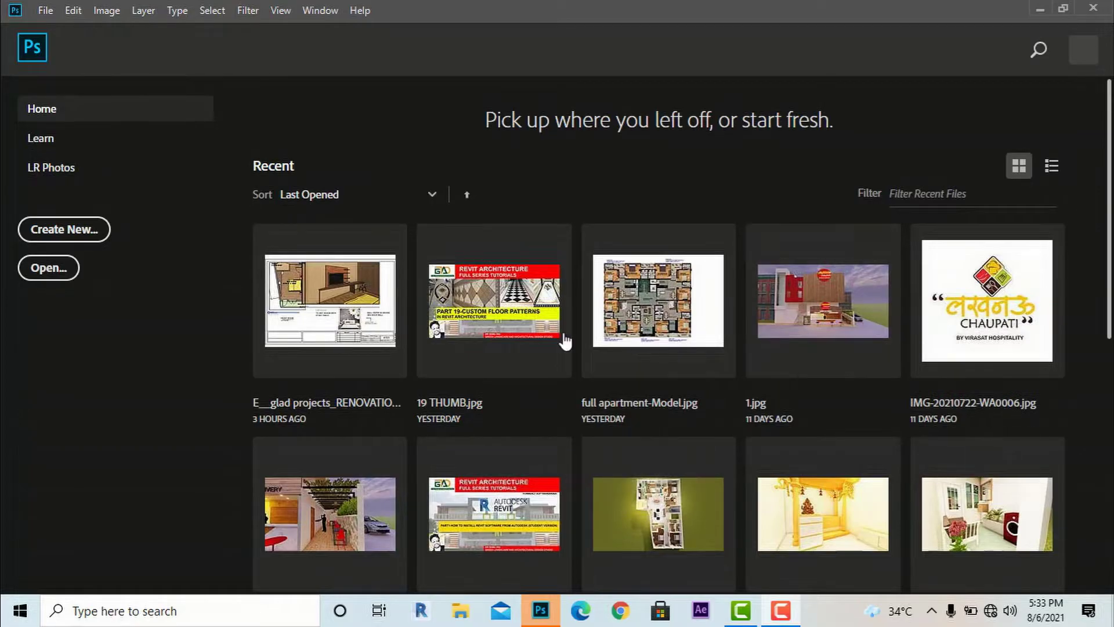
- Browse the recent files on the home screen and open the image 3d plan.jpg
scroll(704, 443, down, 1)
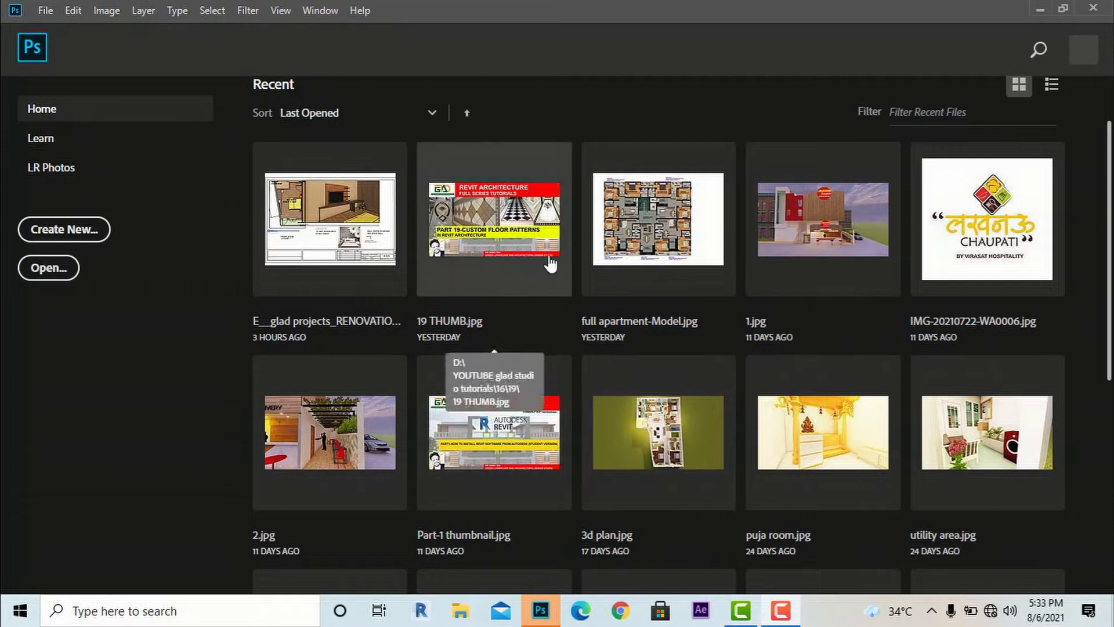
scroll(596, 259, up, 1)
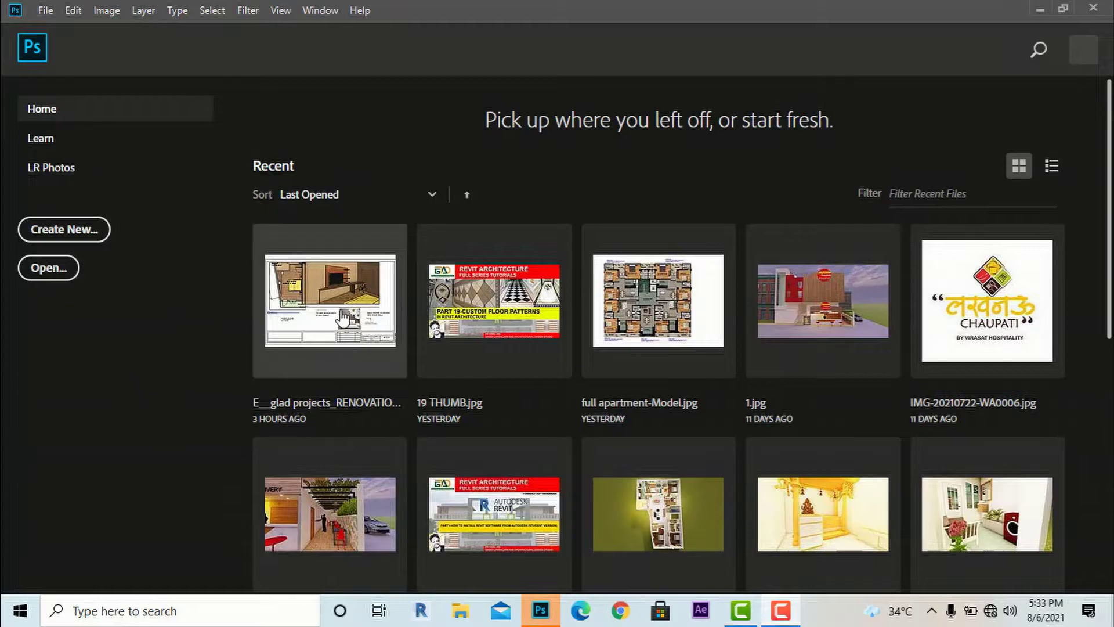
scroll(883, 333, down, 3)
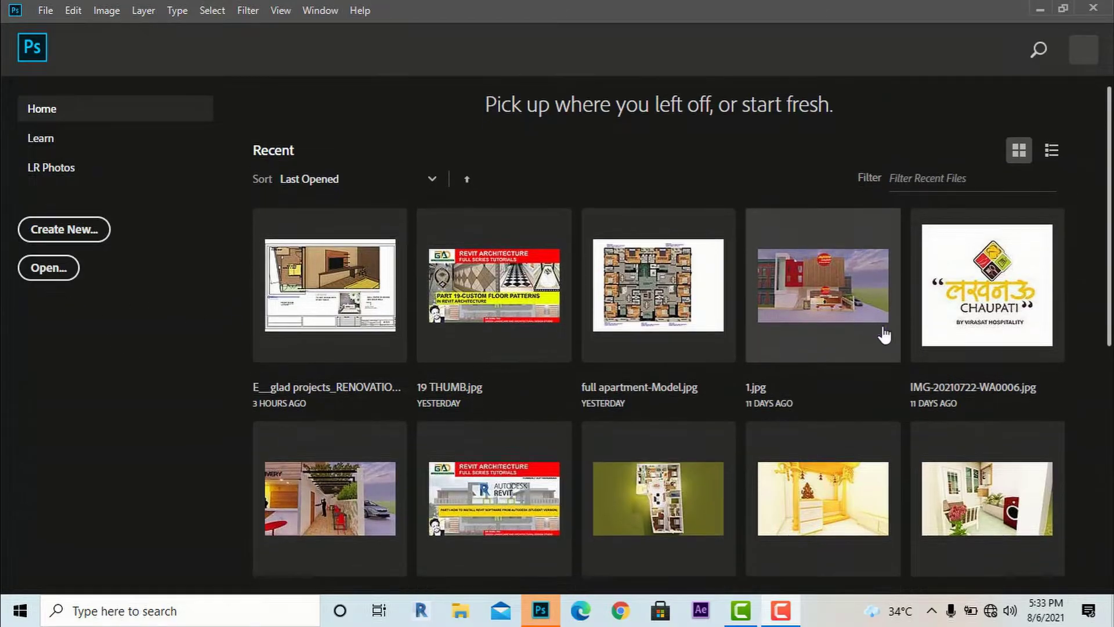
scroll(739, 316, down, 2)
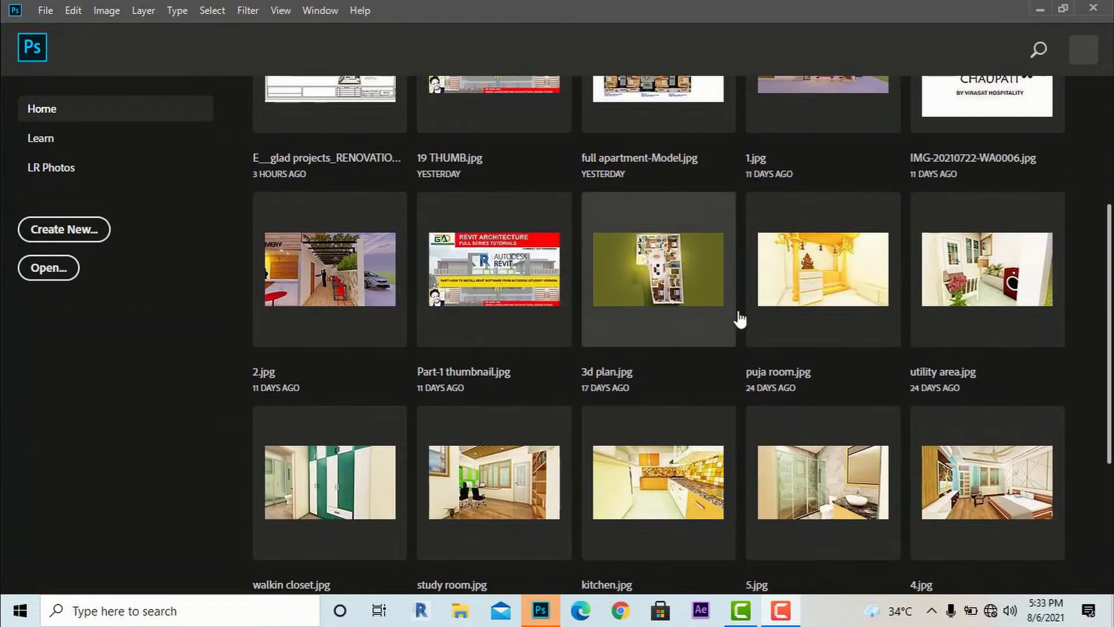
scroll(723, 295, up, 3)
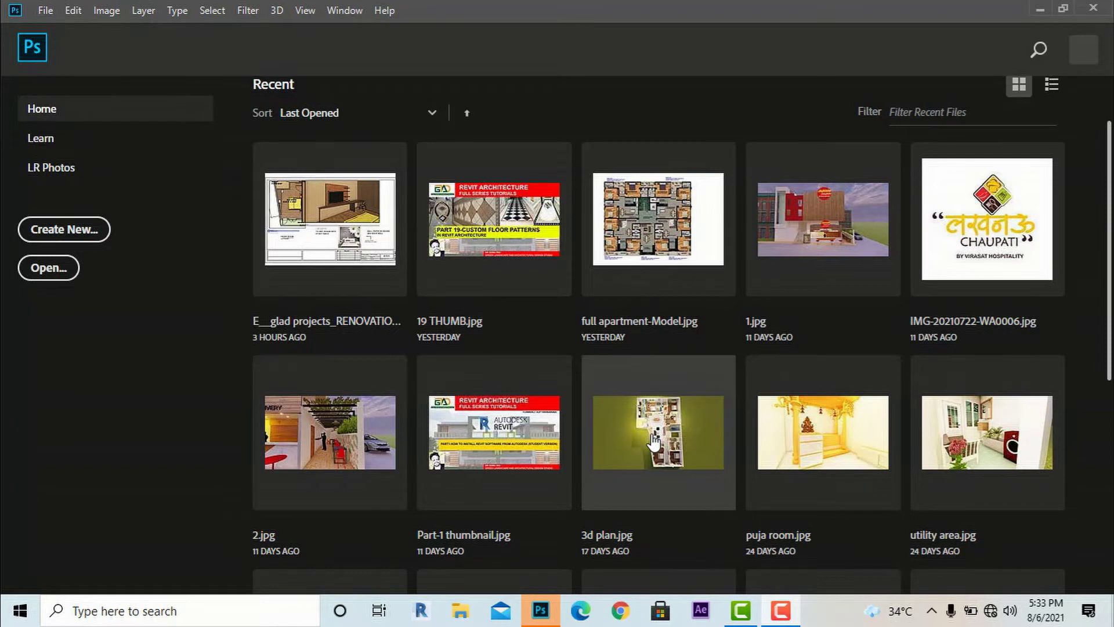
click(654, 439)
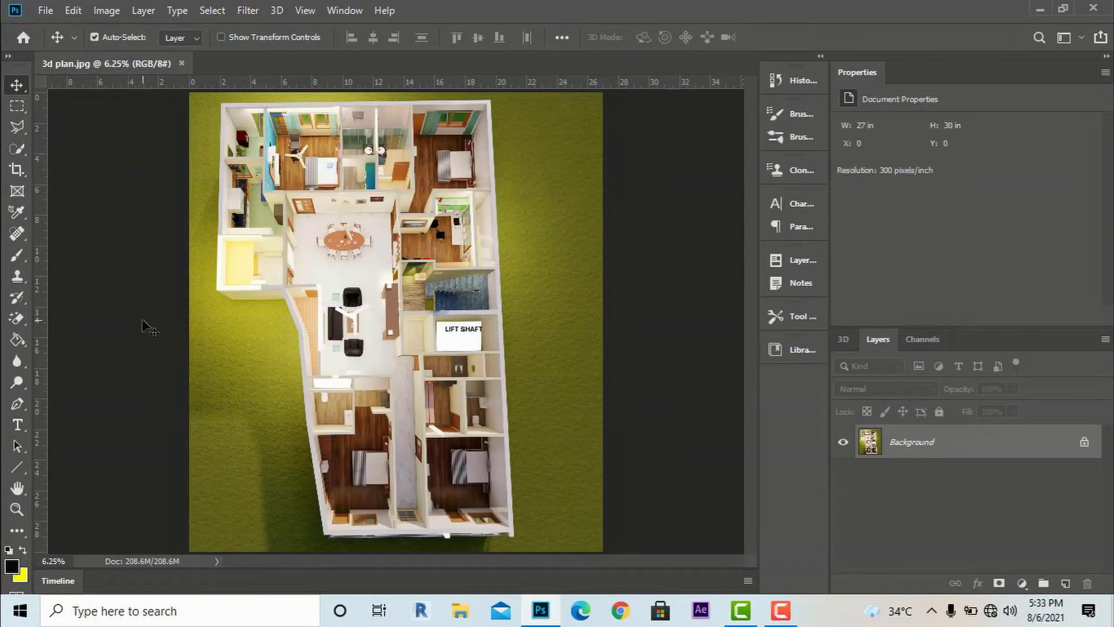
- Examine the 3D floor plan image up close and as a whole, and close the file
scroll(149, 328, up, 2)
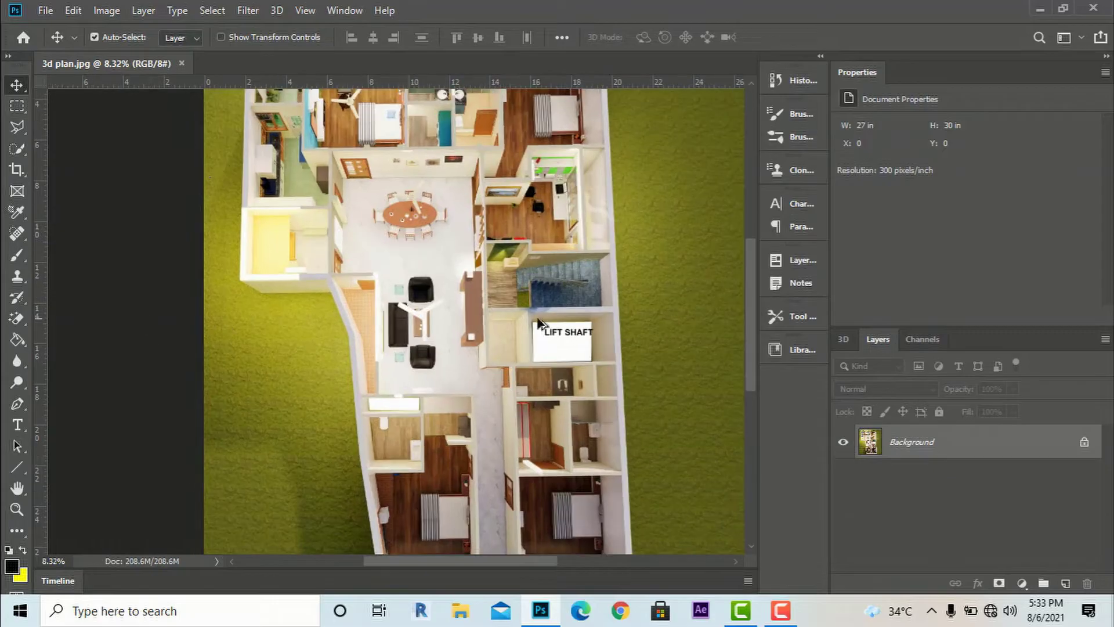
scroll(552, 319, down, 2)
scroll(230, 294, up, 1)
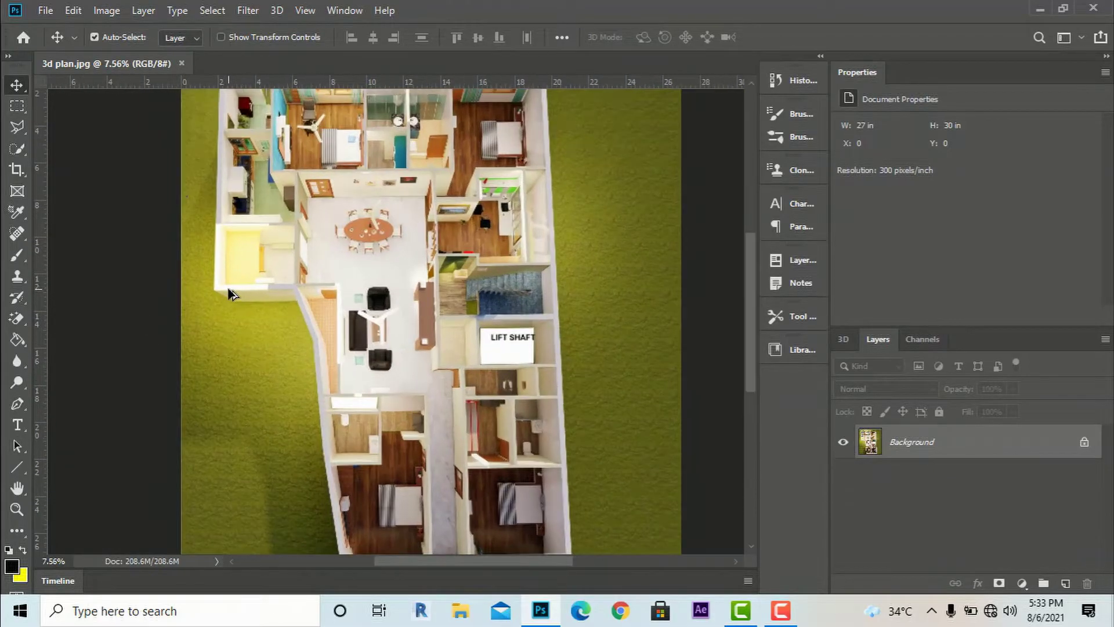
scroll(626, 309, down, 1)
scroll(565, 355, down, 1)
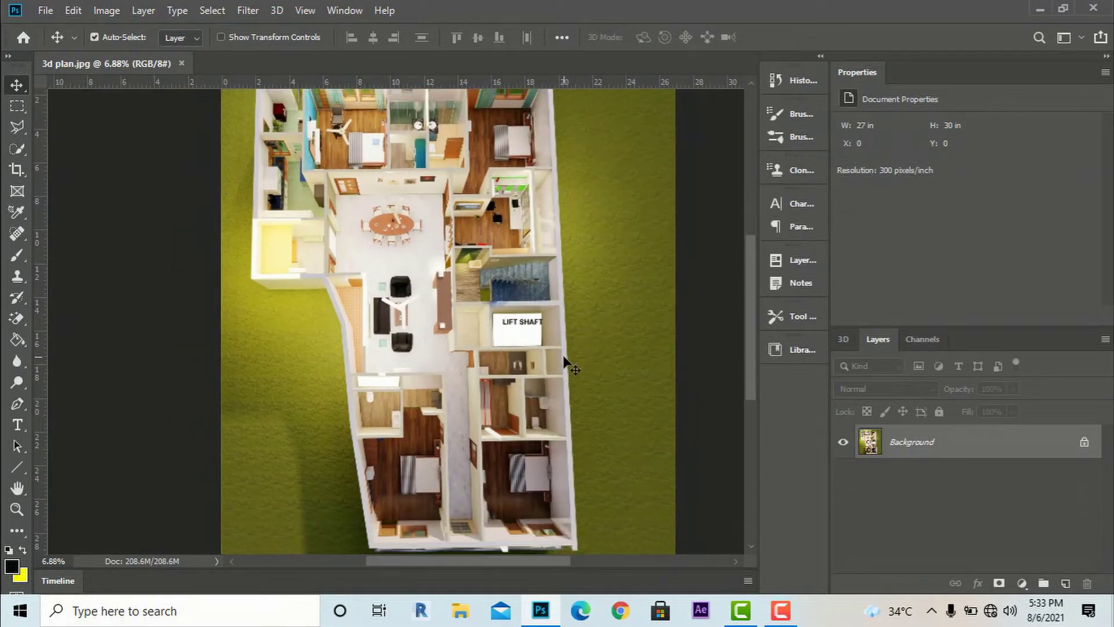
scroll(563, 355, right, 1)
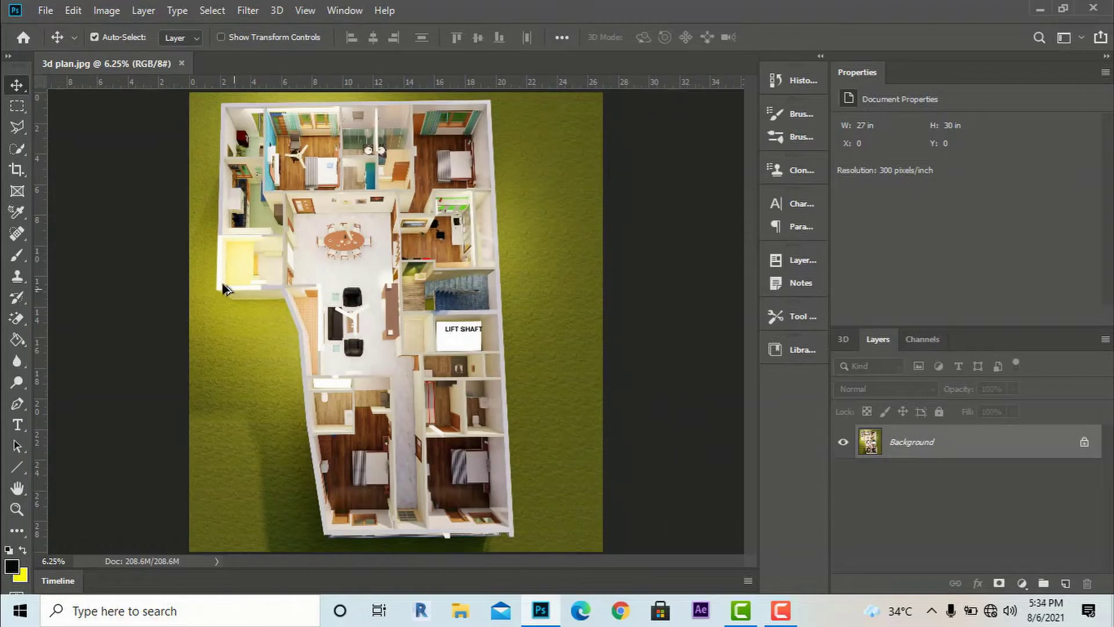
scroll(626, 351, down, 2)
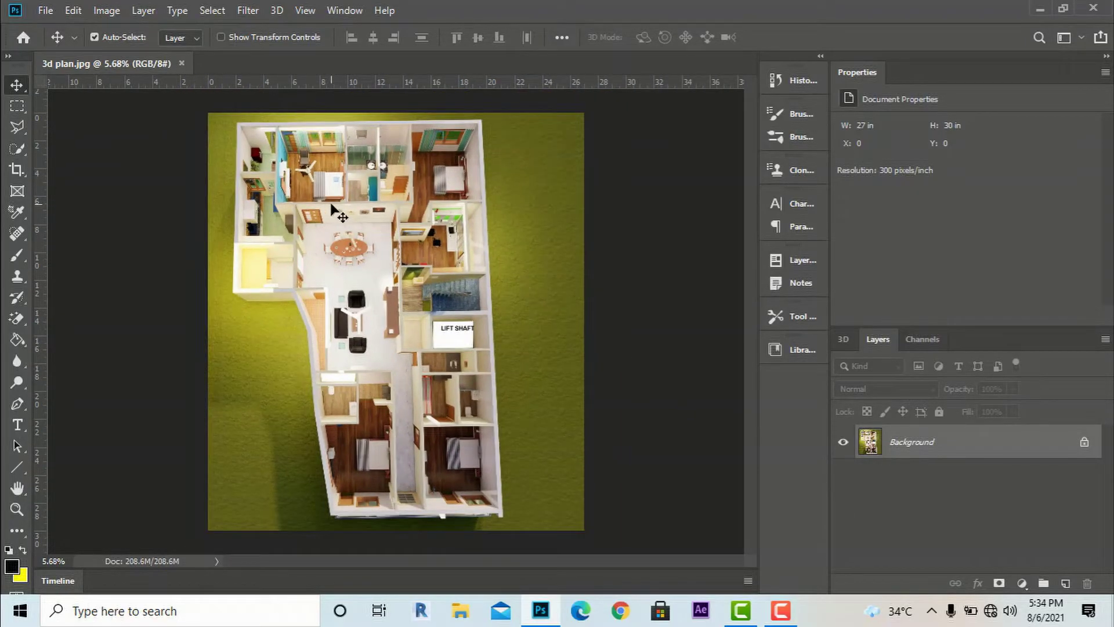
click(182, 63)
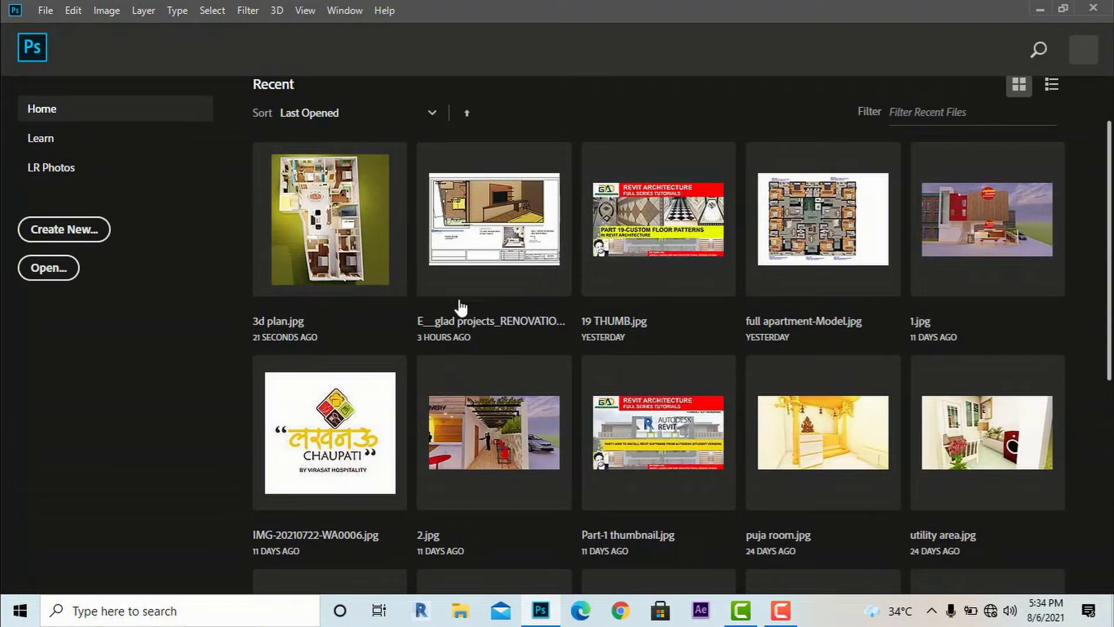
- Open the building render 1.jpg from the recent files
scroll(950, 274, down, 3)
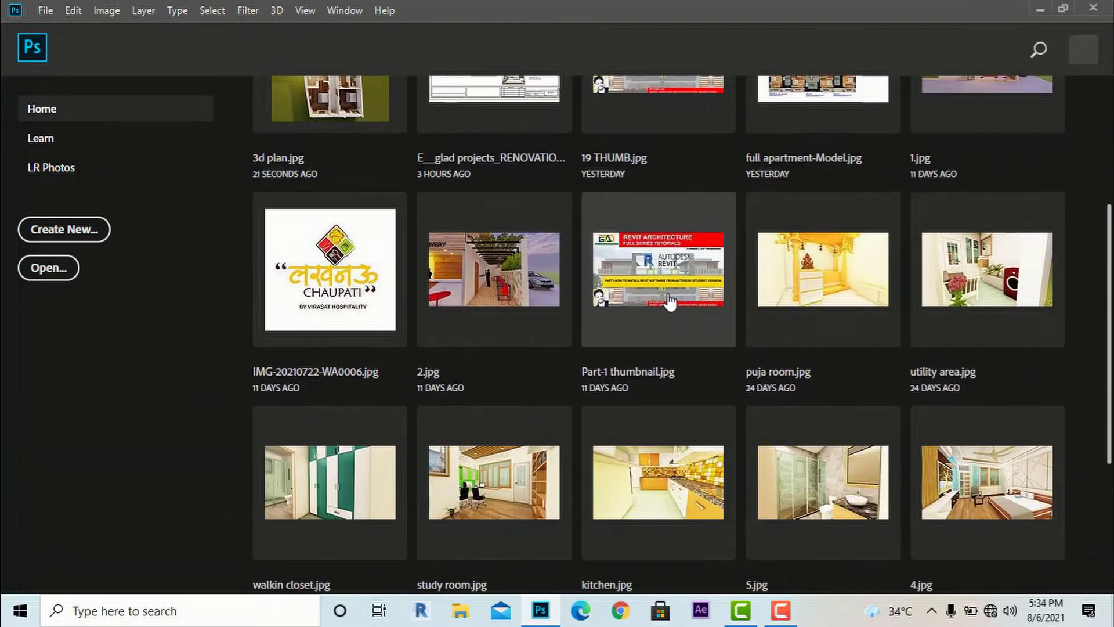
scroll(667, 302, up, 3)
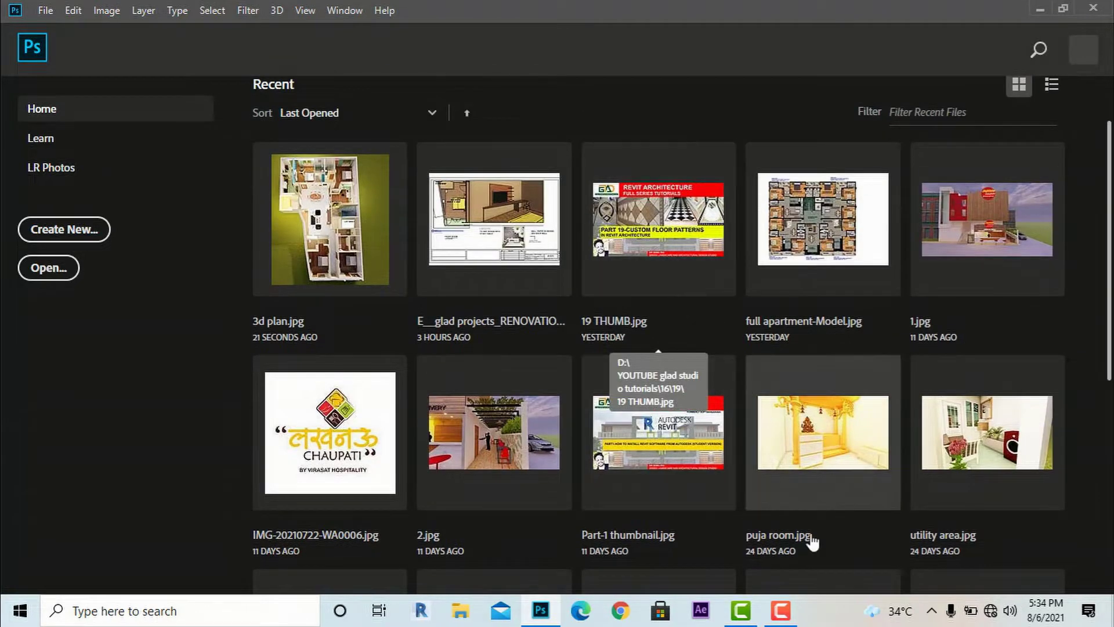
click(780, 610)
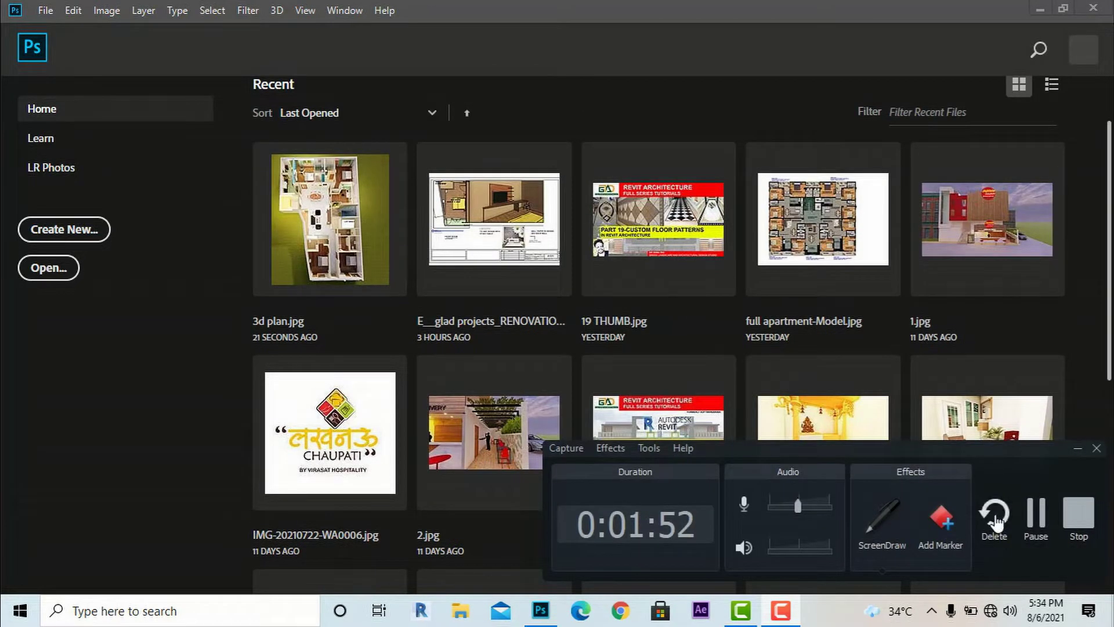
click(1034, 513)
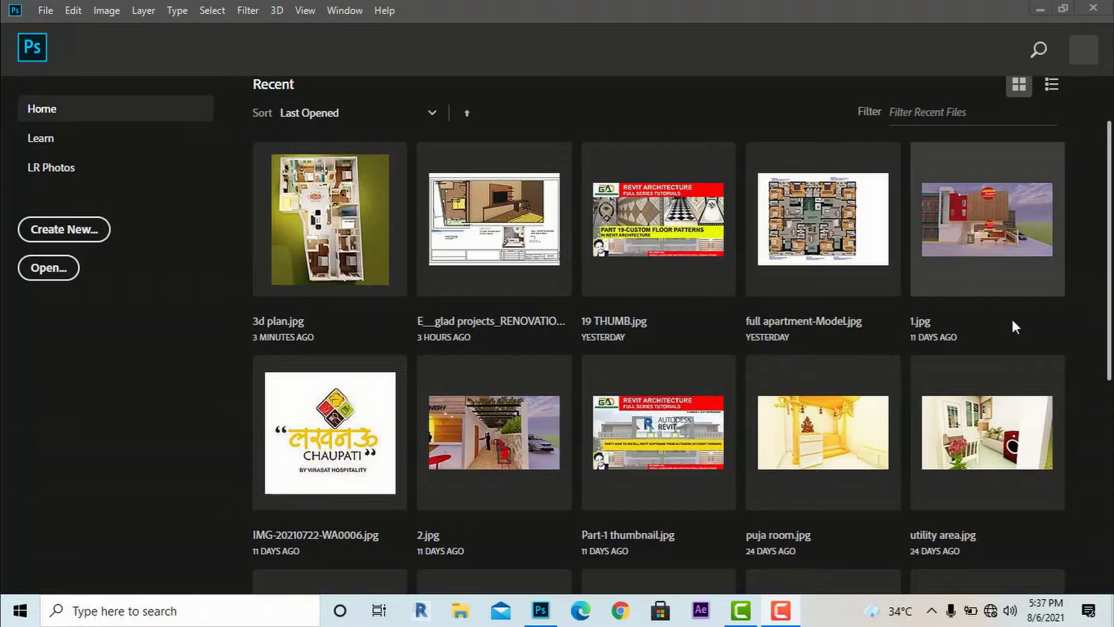
click(977, 241)
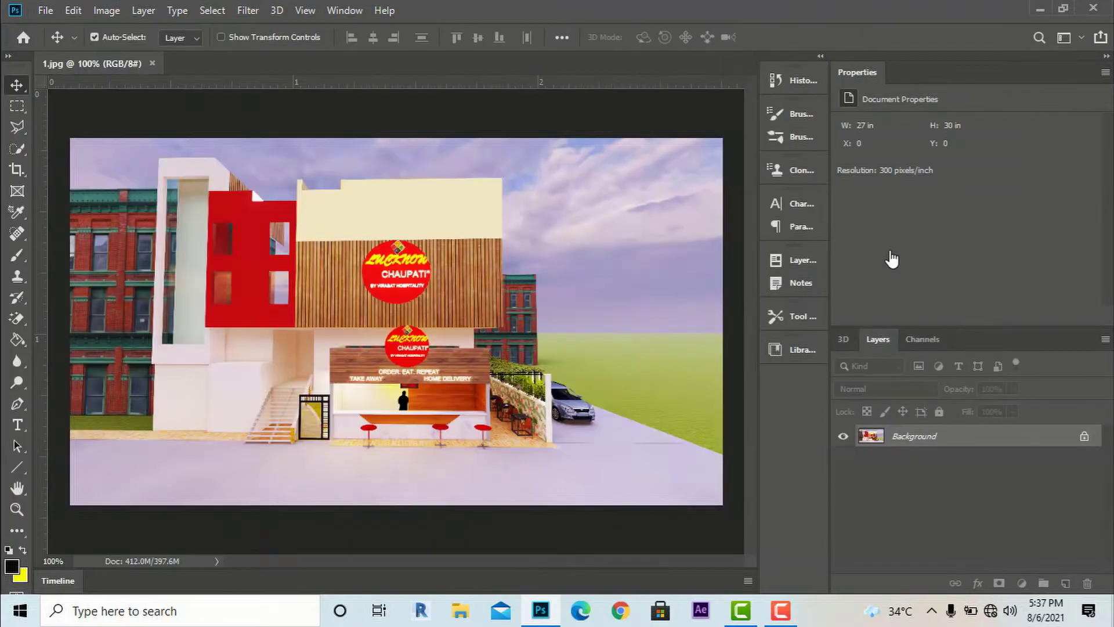
- Examine the facade, signage and shop front of the building render, both close up and in full view
scroll(539, 328, down, 2)
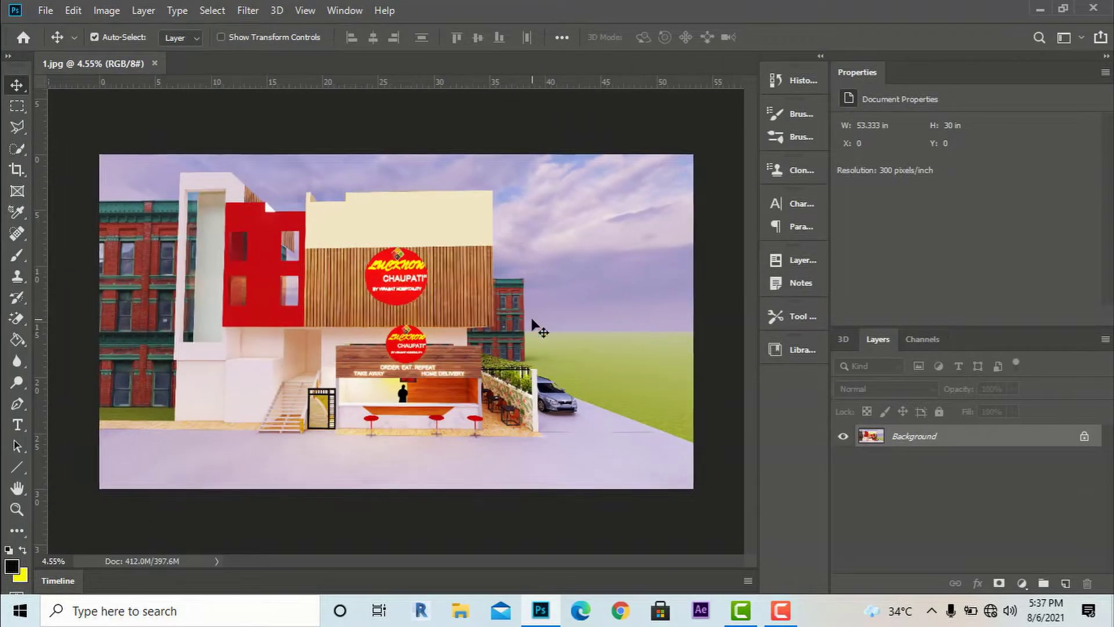
scroll(152, 297, up, 3)
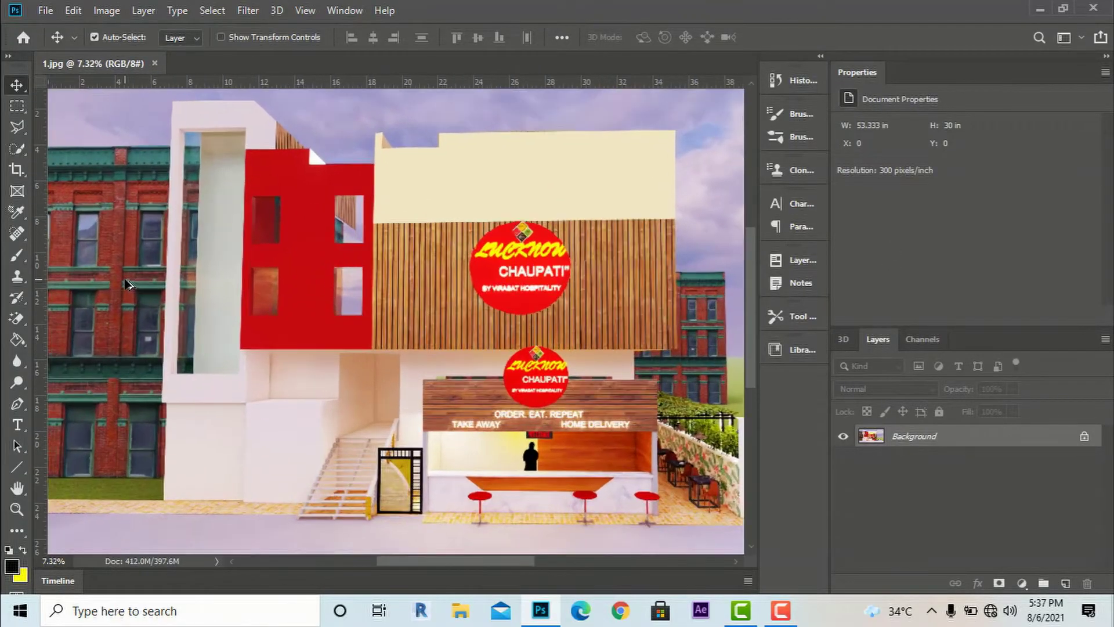
scroll(601, 284, down, 1)
scroll(611, 313, up, 3)
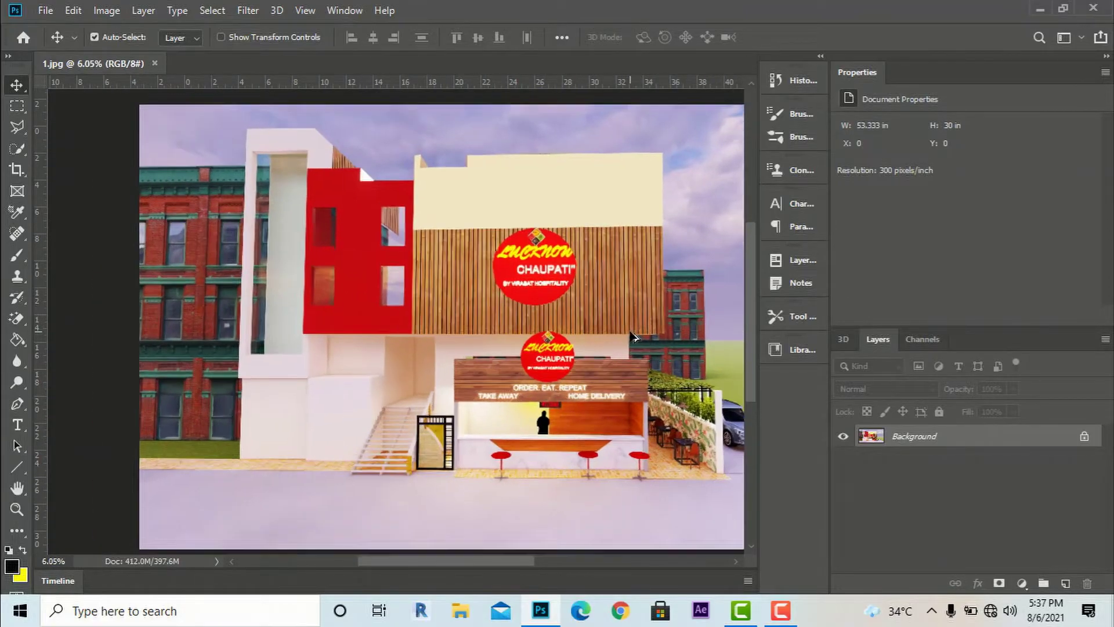
scroll(621, 289, down, 3)
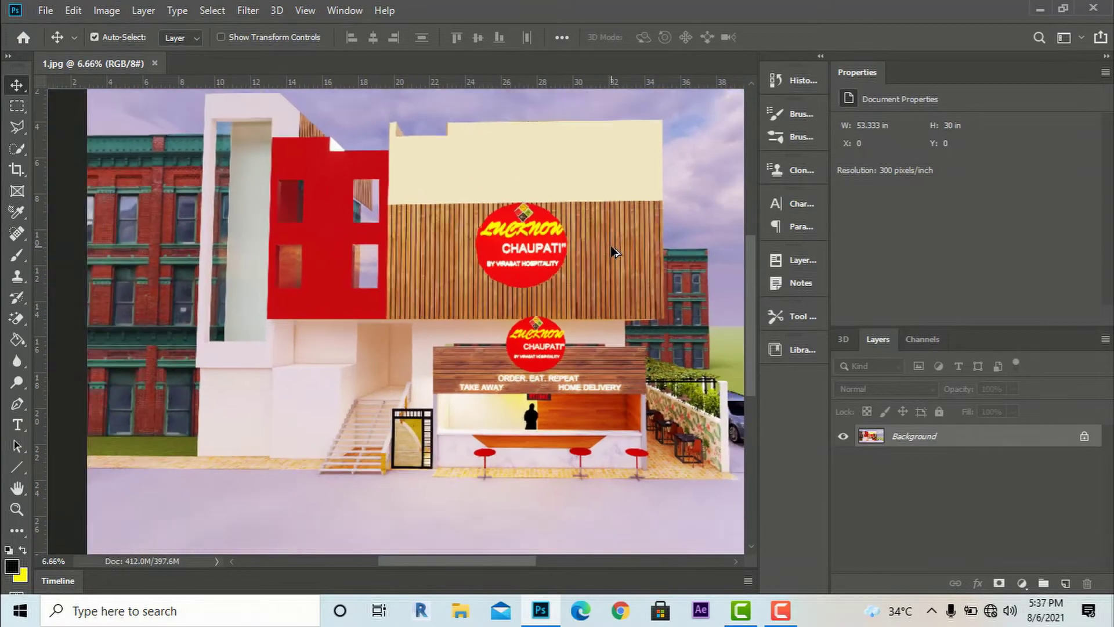
scroll(603, 385, down, 1)
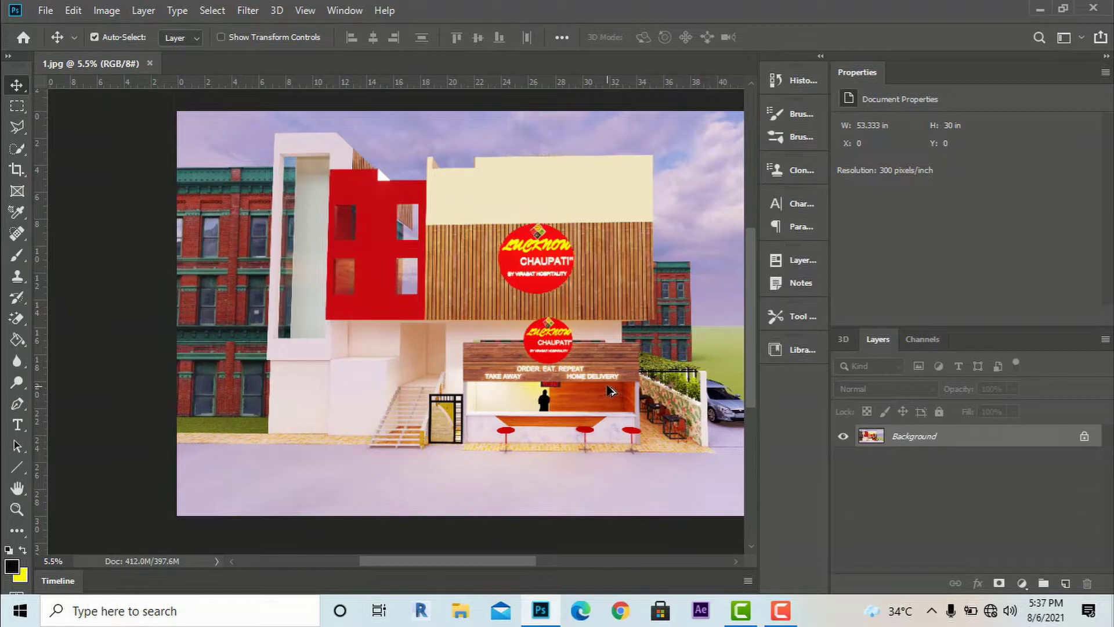
scroll(649, 298, up, 1)
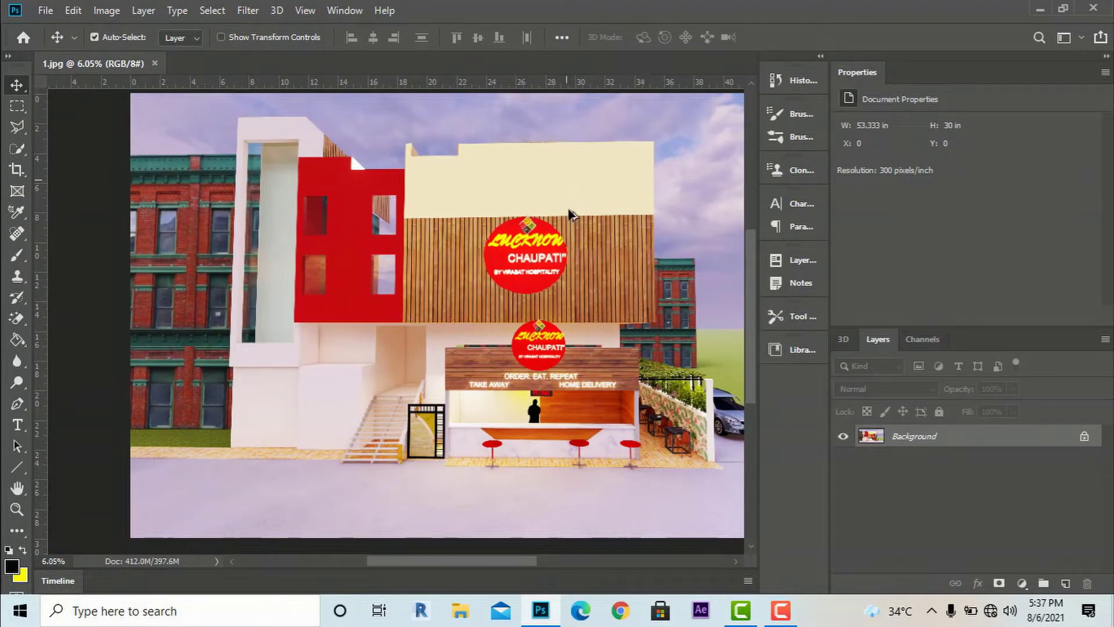
scroll(570, 259, down, 2)
scroll(570, 260, down, 1)
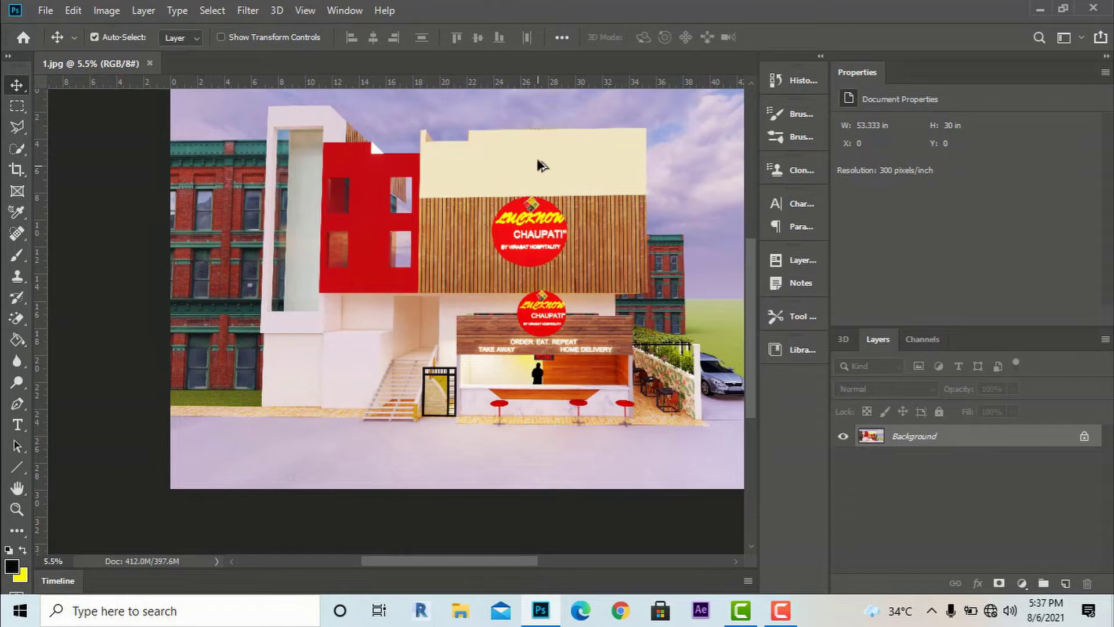
scroll(539, 171, down, 2)
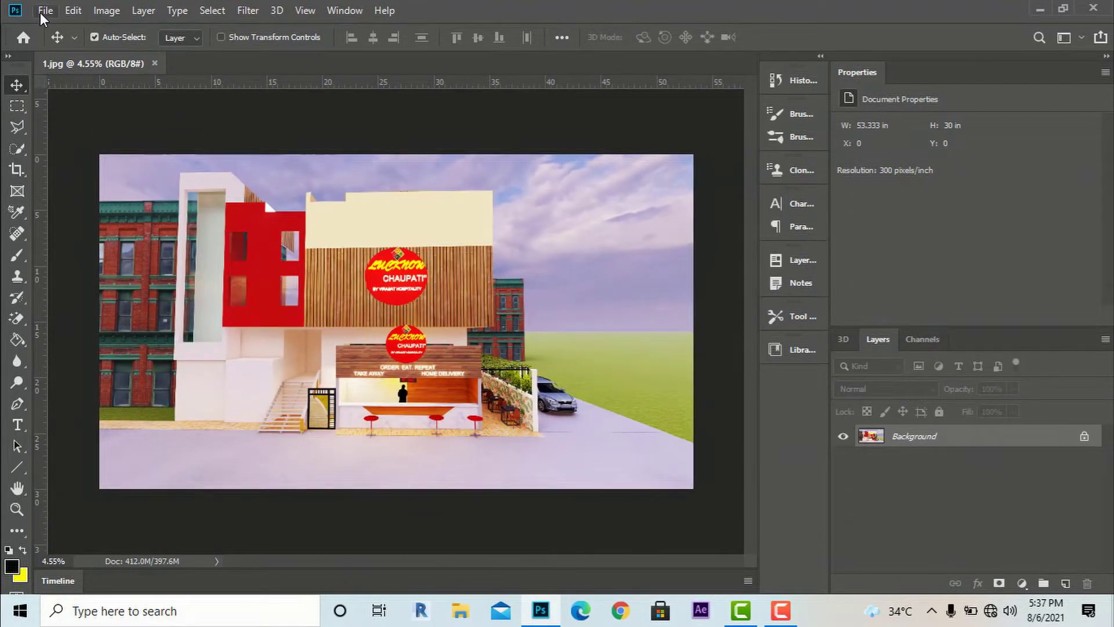
- Create a blank white document of 1366 x 768 pixels at 72 pixels/inch from the recent Custom preset
click(43, 12)
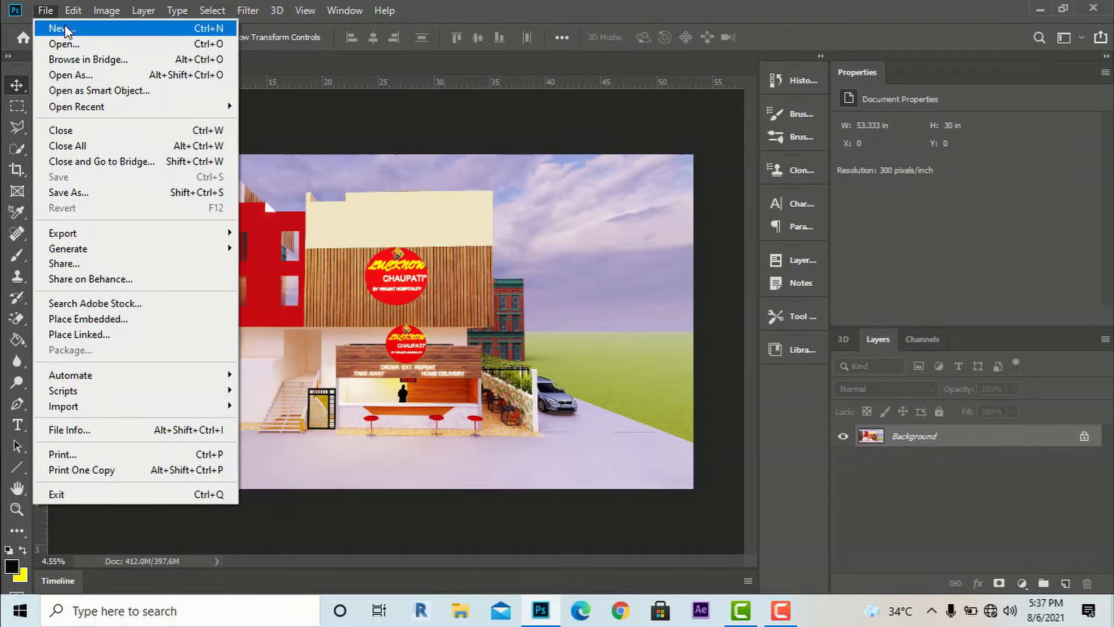
click(344, 10)
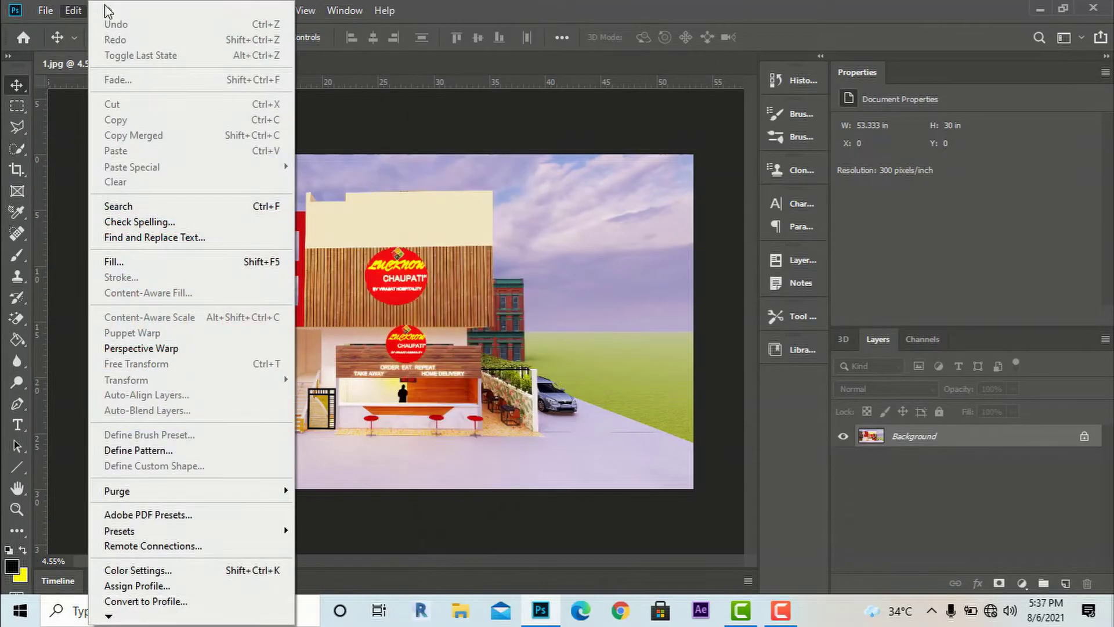
mouse_move(49, 12)
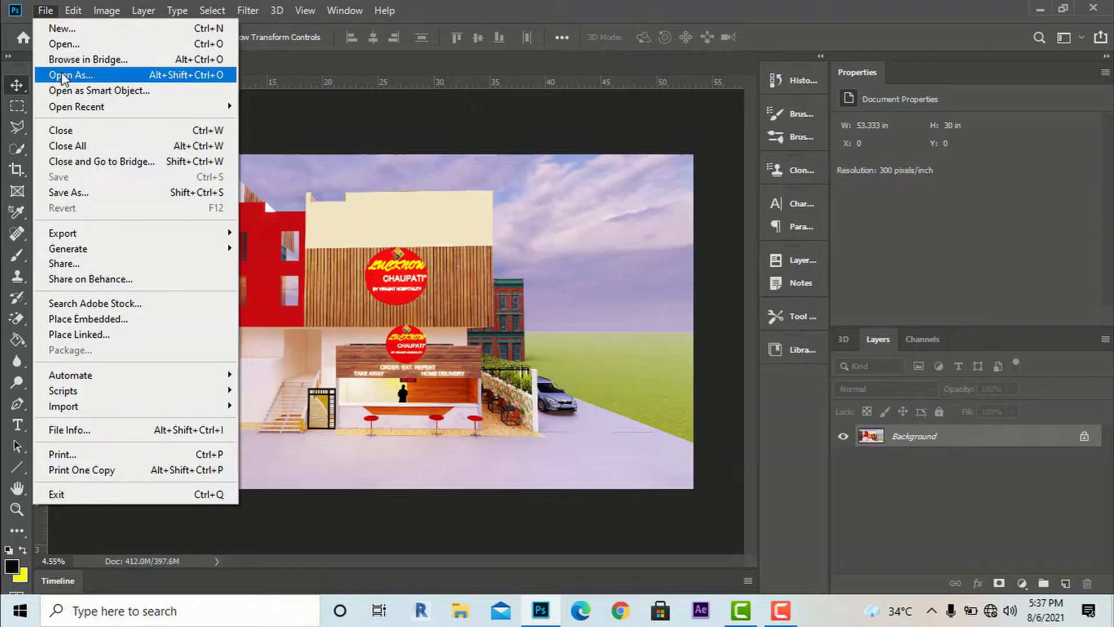
click(60, 29)
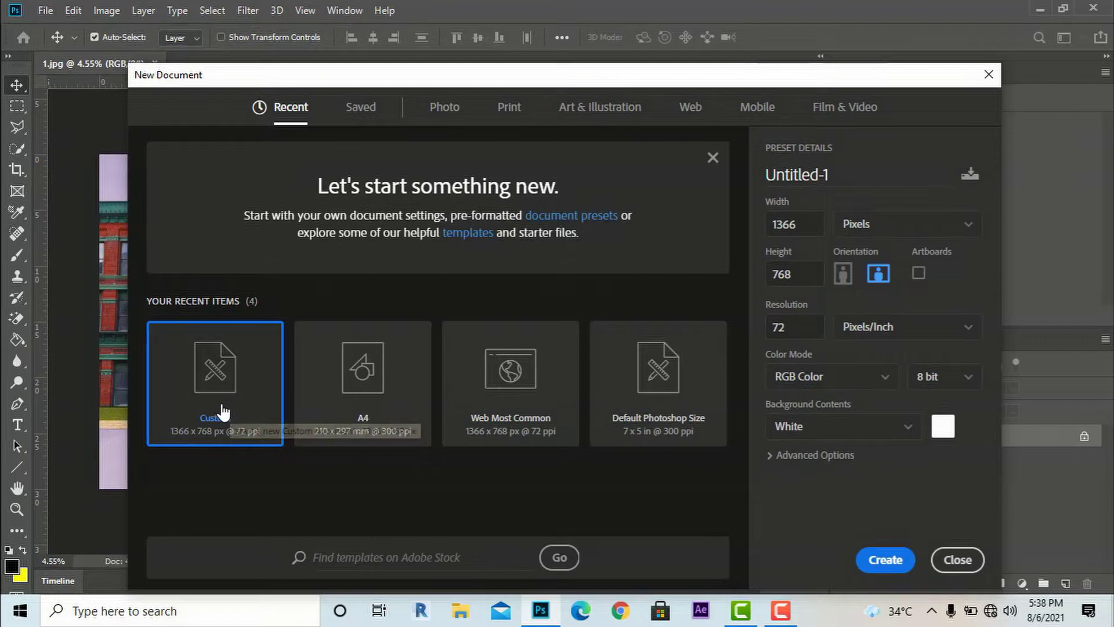
click(884, 559)
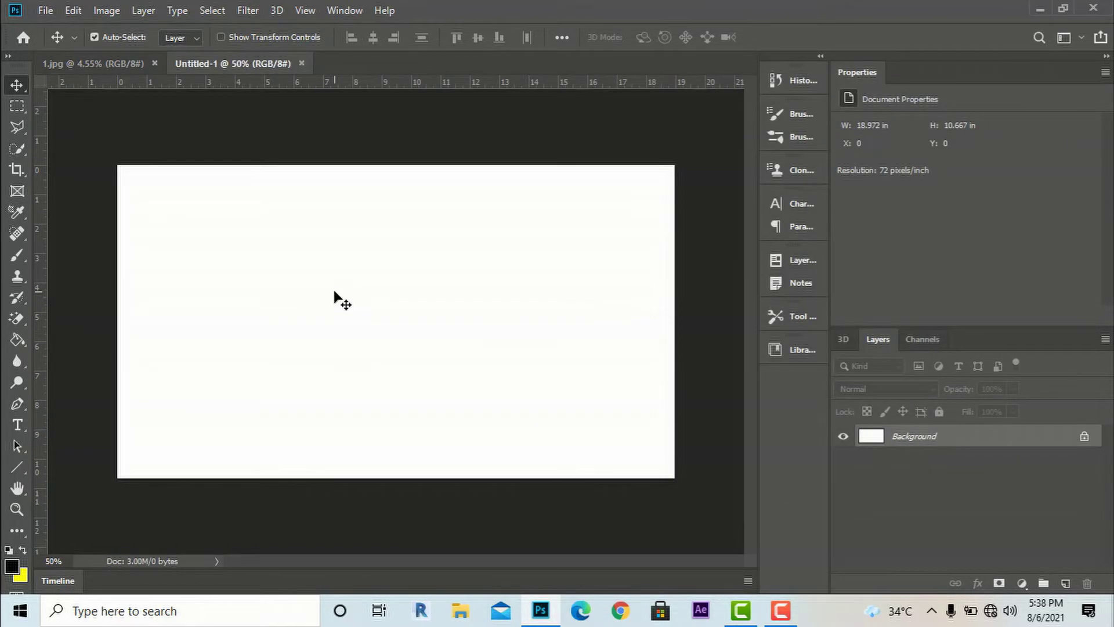
- Fit the blank document in view, zoom out, and close it
key(ctrl+0)
key(ctrl+minus)
key(ctrl+minus)
click(301, 63)
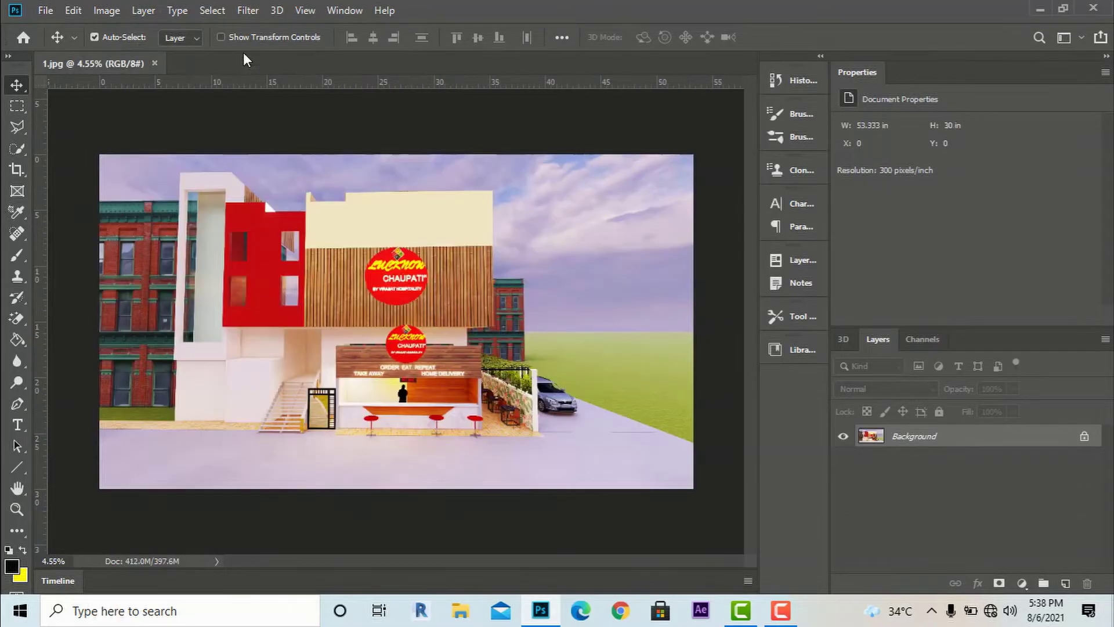
- Start a new document setup and review the Photo presets with their width unit options and resolution
click(45, 11)
click(61, 28)
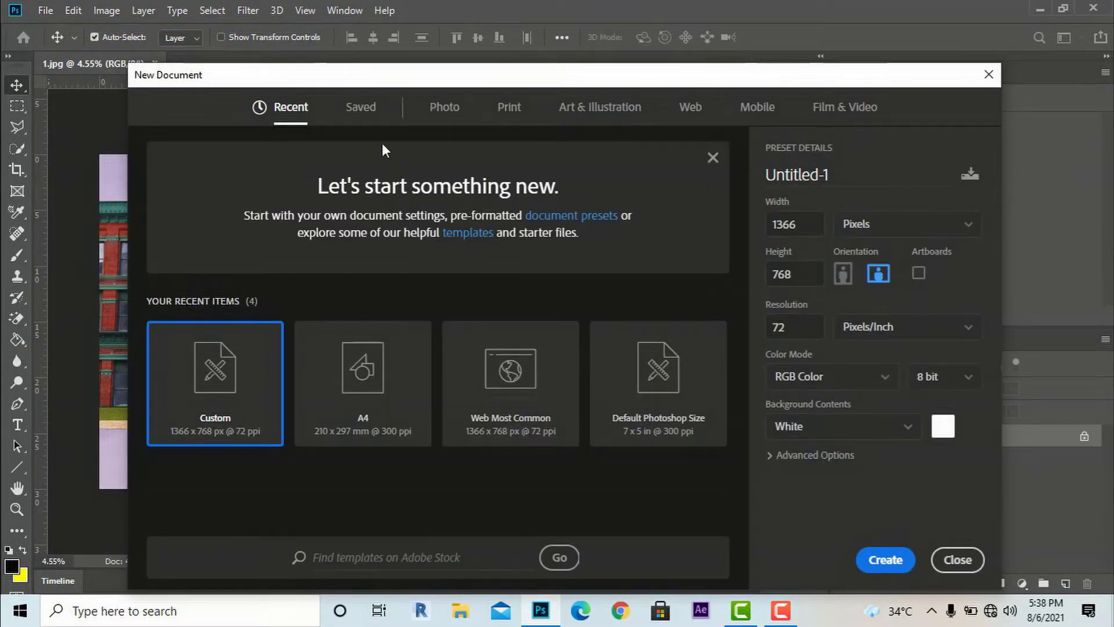
click(445, 110)
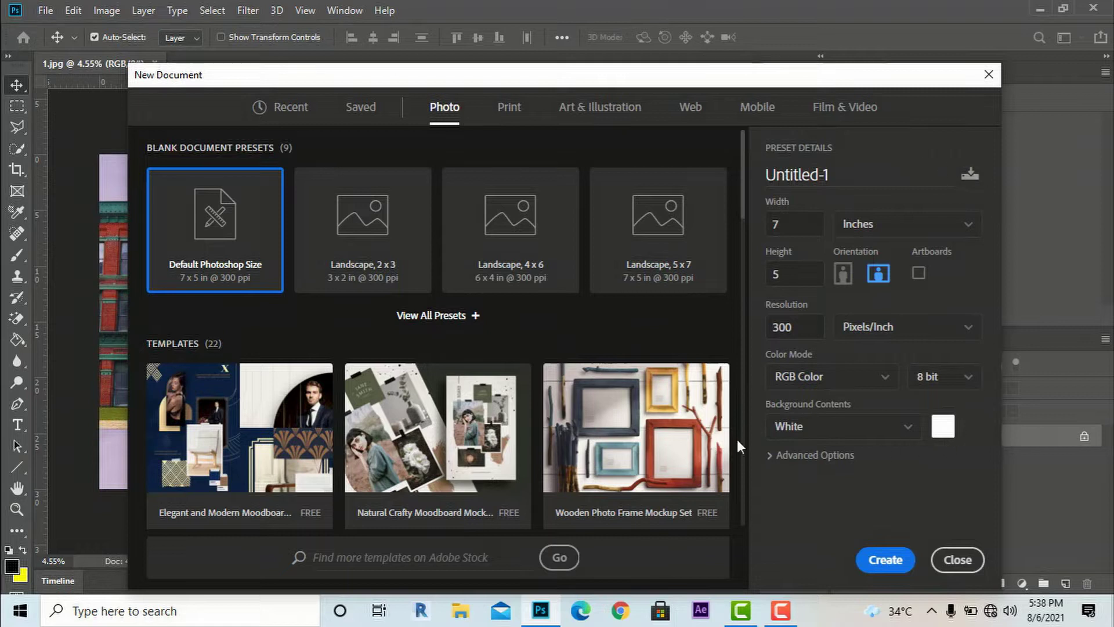
click(907, 232)
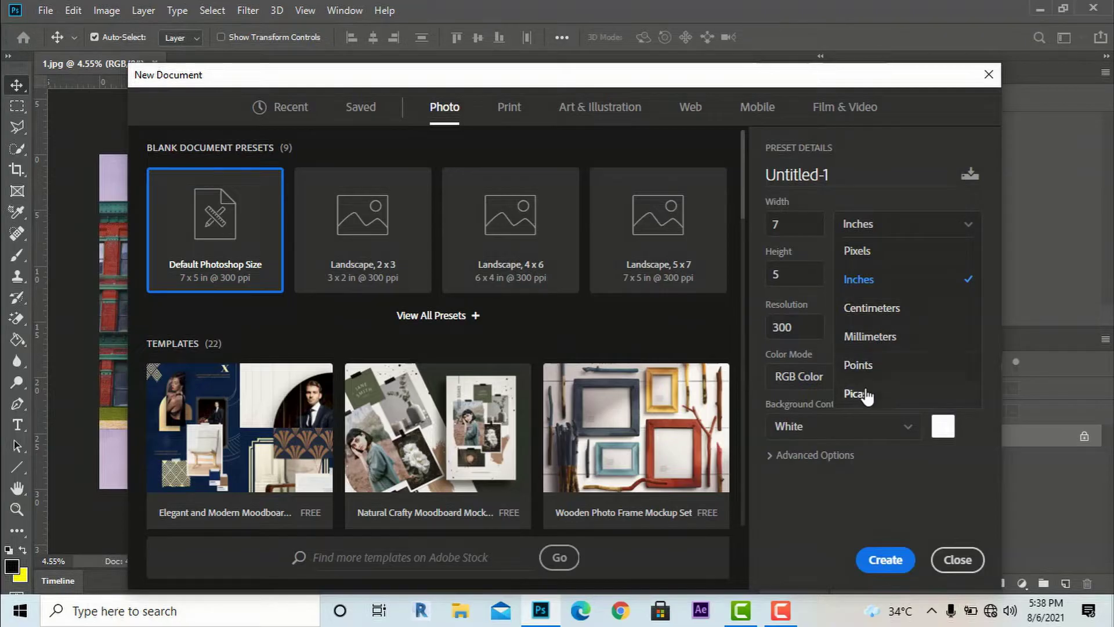
click(824, 517)
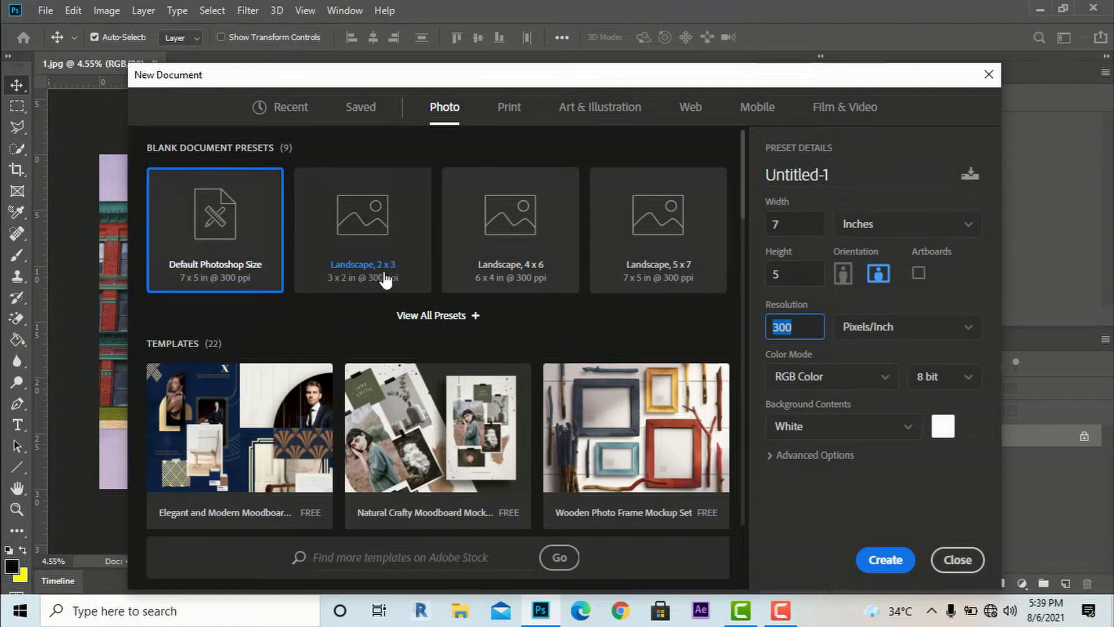
- Browse the Print category's blank document presets and templates
click(510, 109)
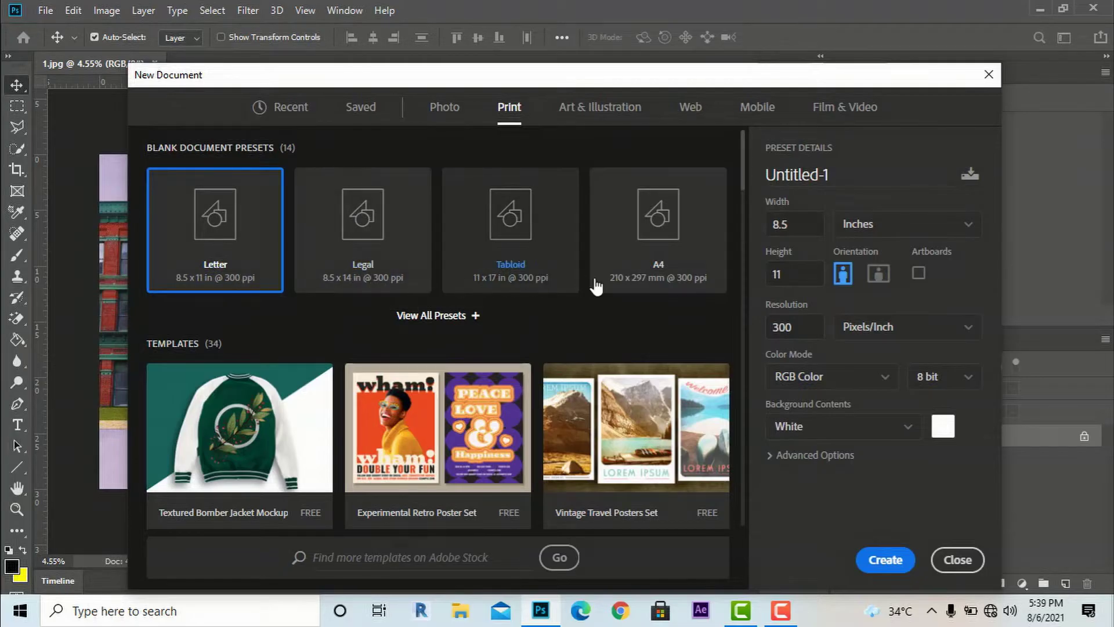
scroll(688, 265, down, 2)
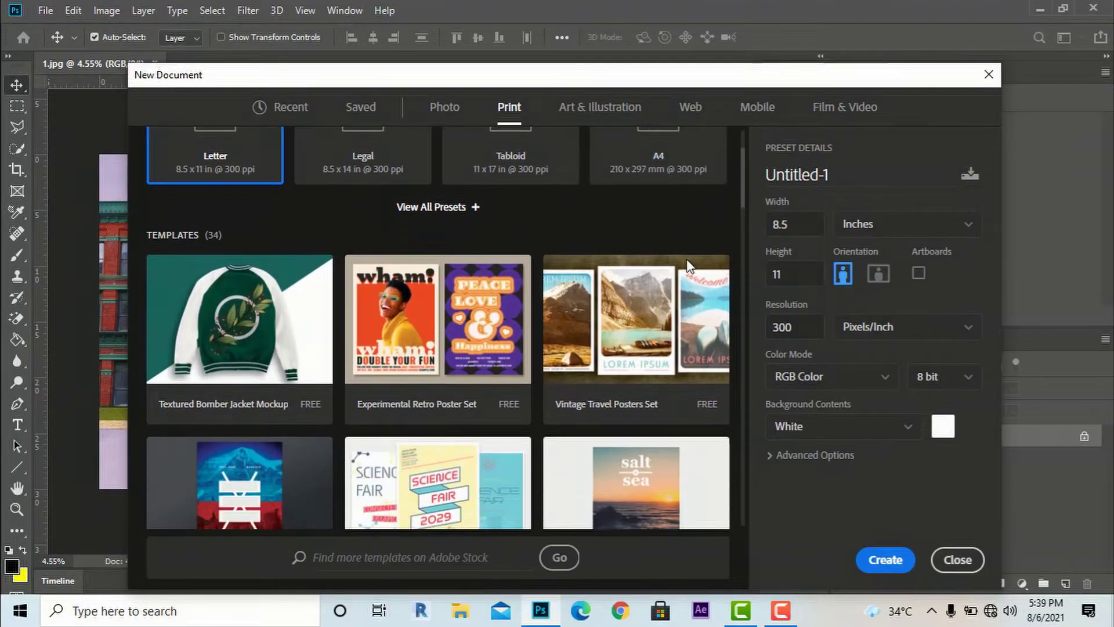
scroll(688, 264, down, 11)
scroll(688, 264, up, 10)
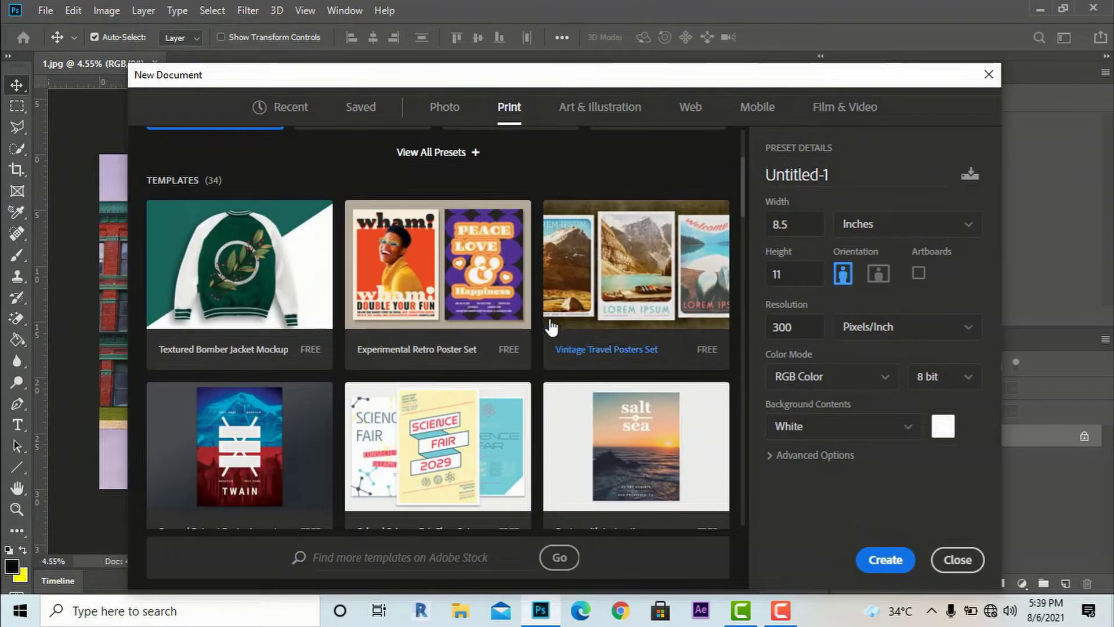
scroll(527, 193, up, 3)
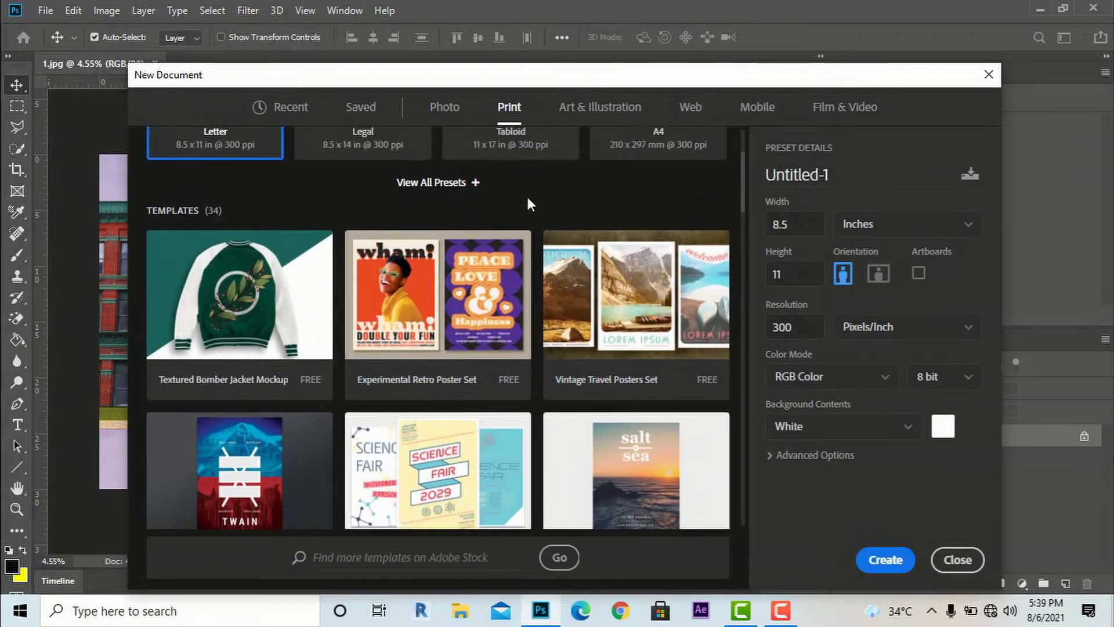
- Review the Art & Illustration, Web and Mobile document presets, and close the new document setup without creating a file
click(610, 113)
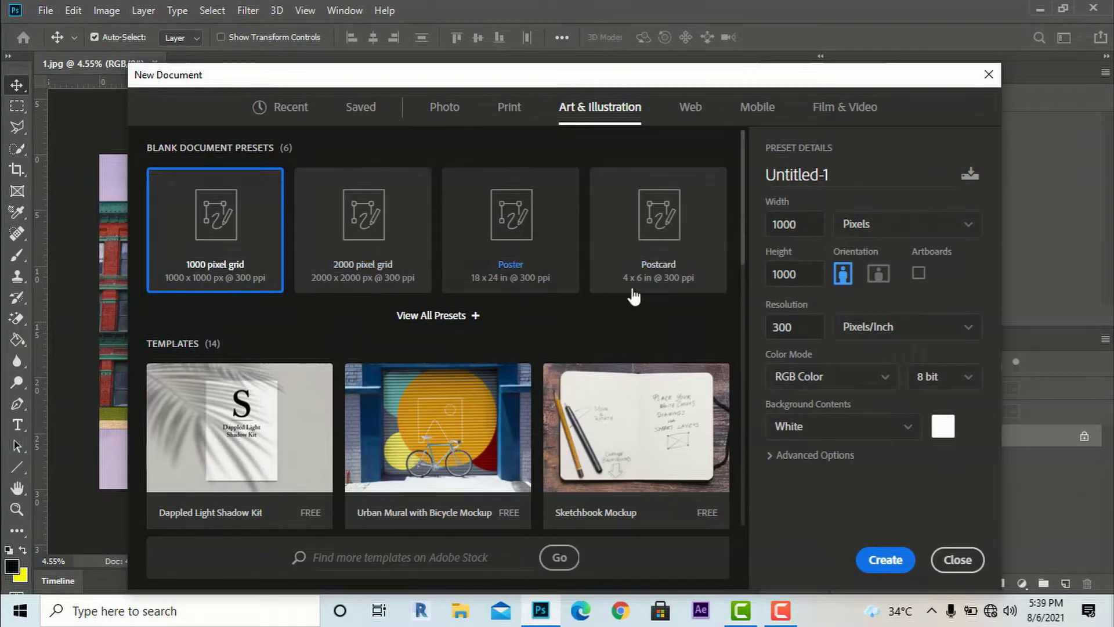
click(692, 110)
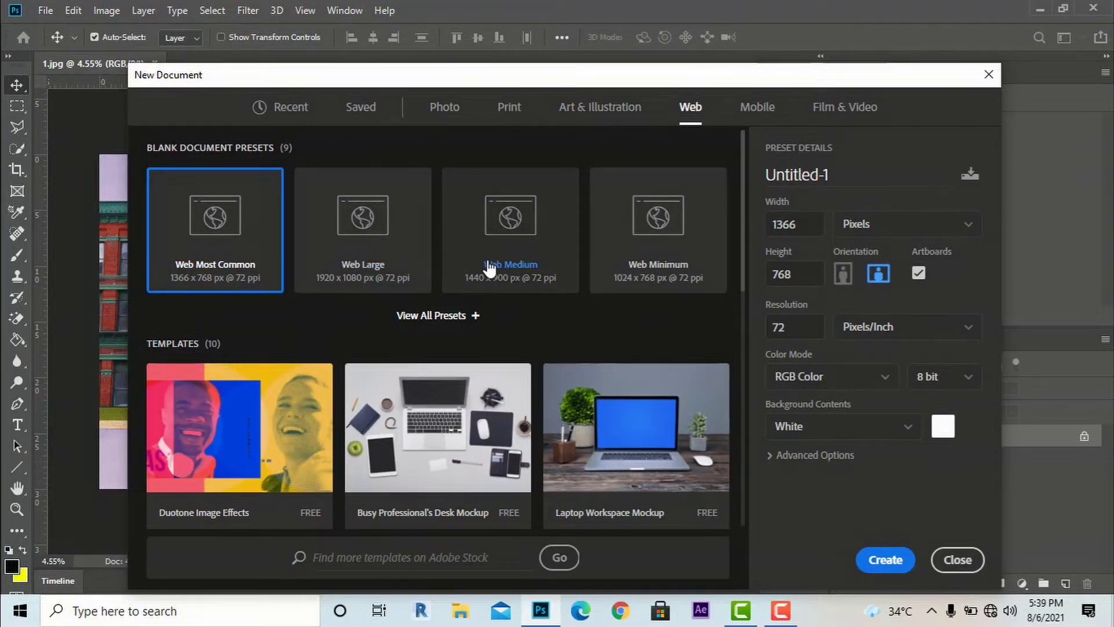
scroll(486, 273, down, 2)
scroll(488, 260, up, 2)
click(756, 110)
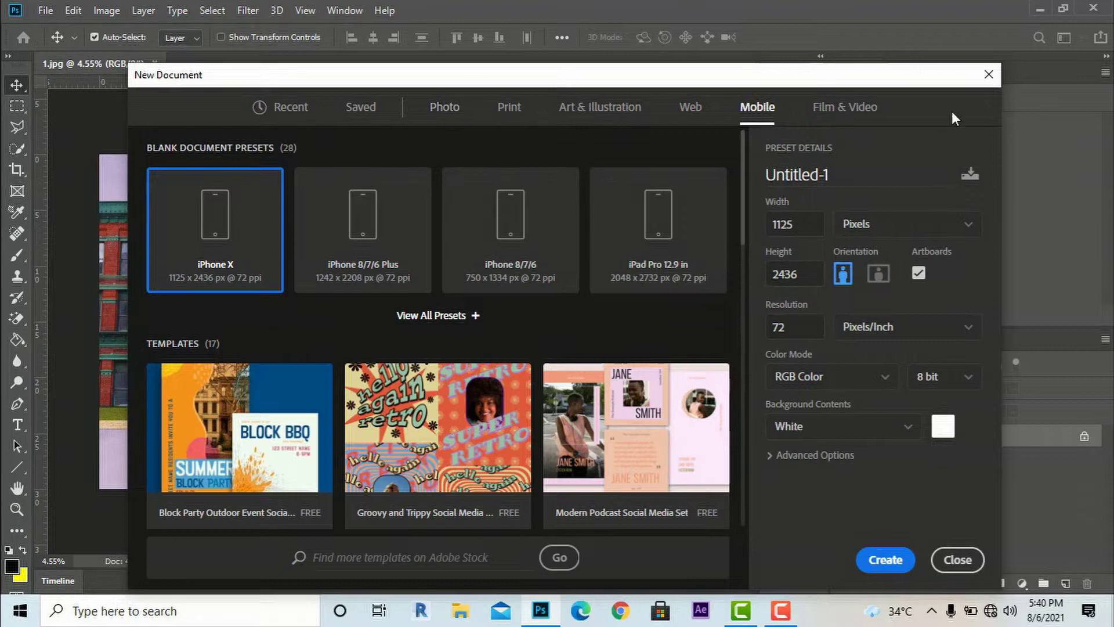
click(988, 74)
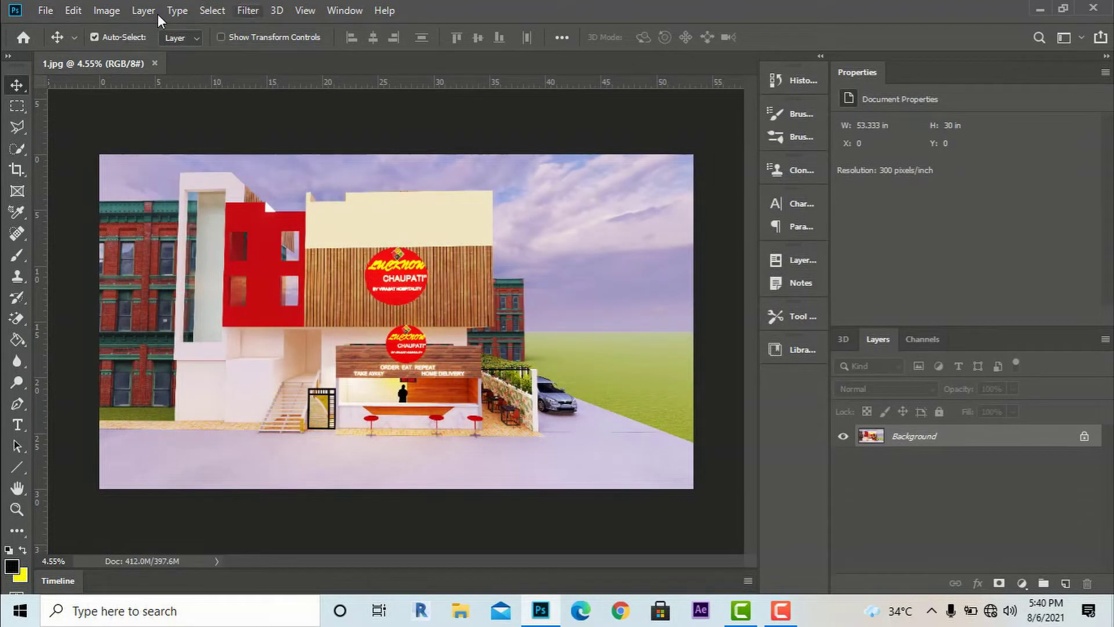
- Look over the Save As options for the building render and the list of available editing commands
click(49, 16)
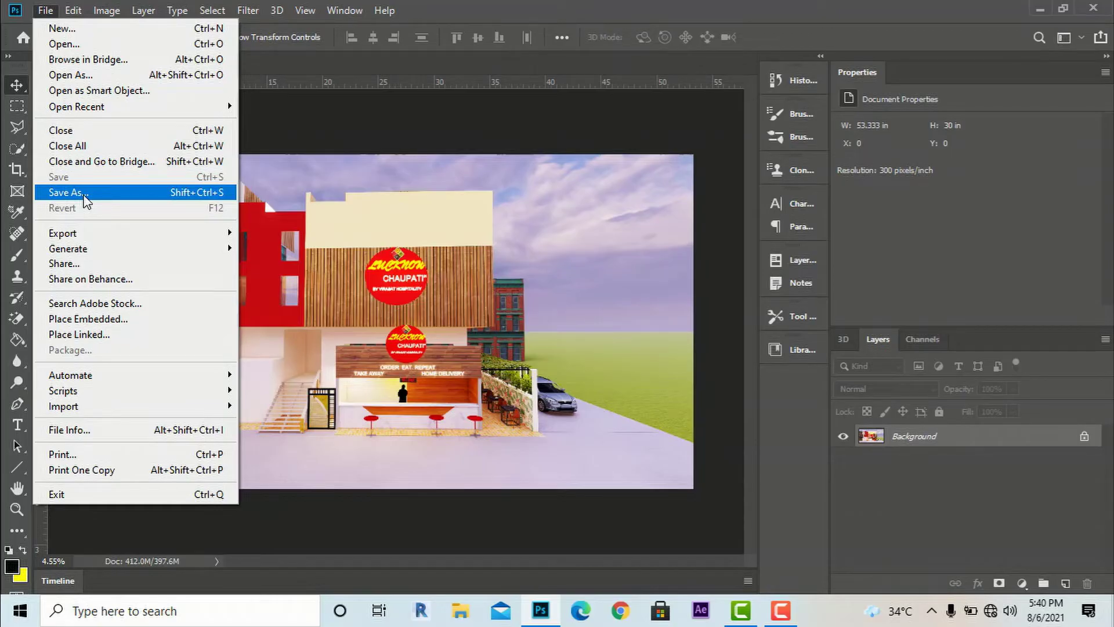
click(83, 196)
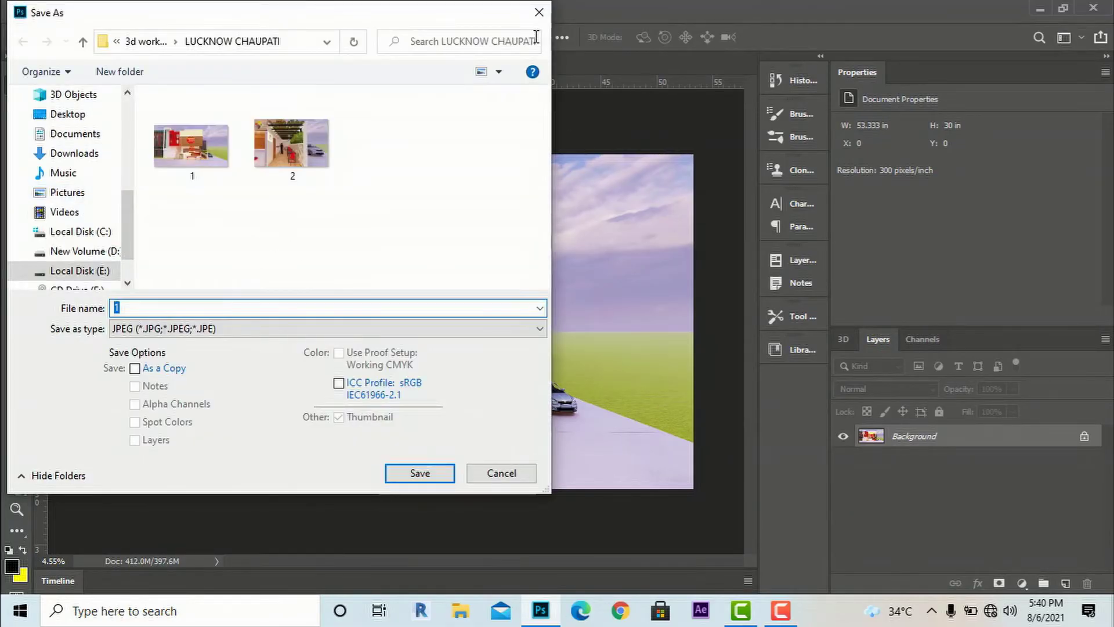
key(Return)
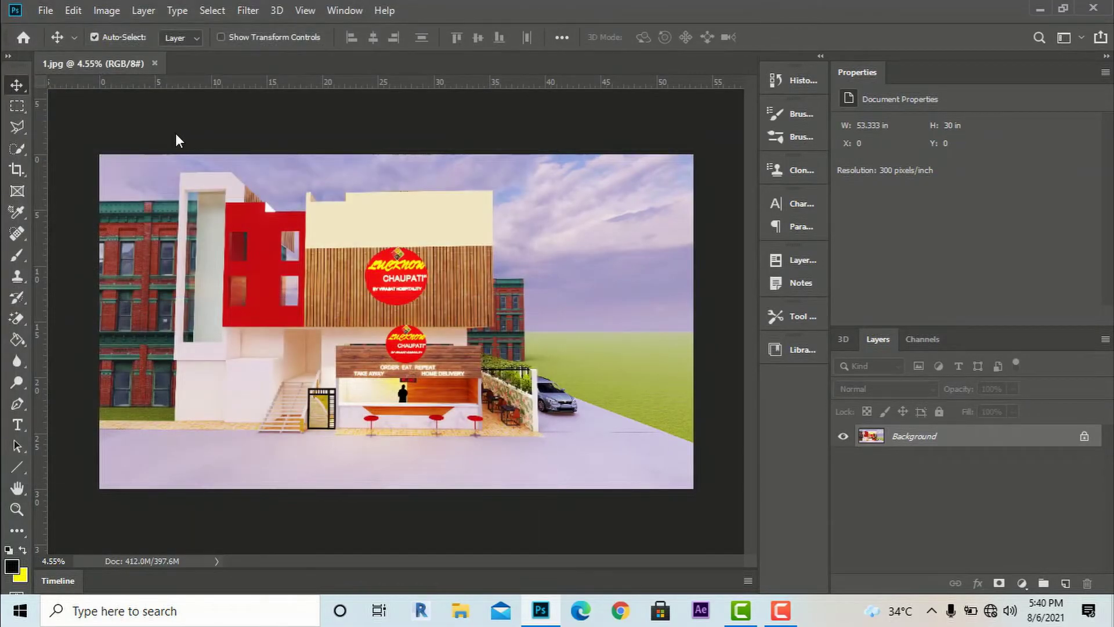
click(73, 10)
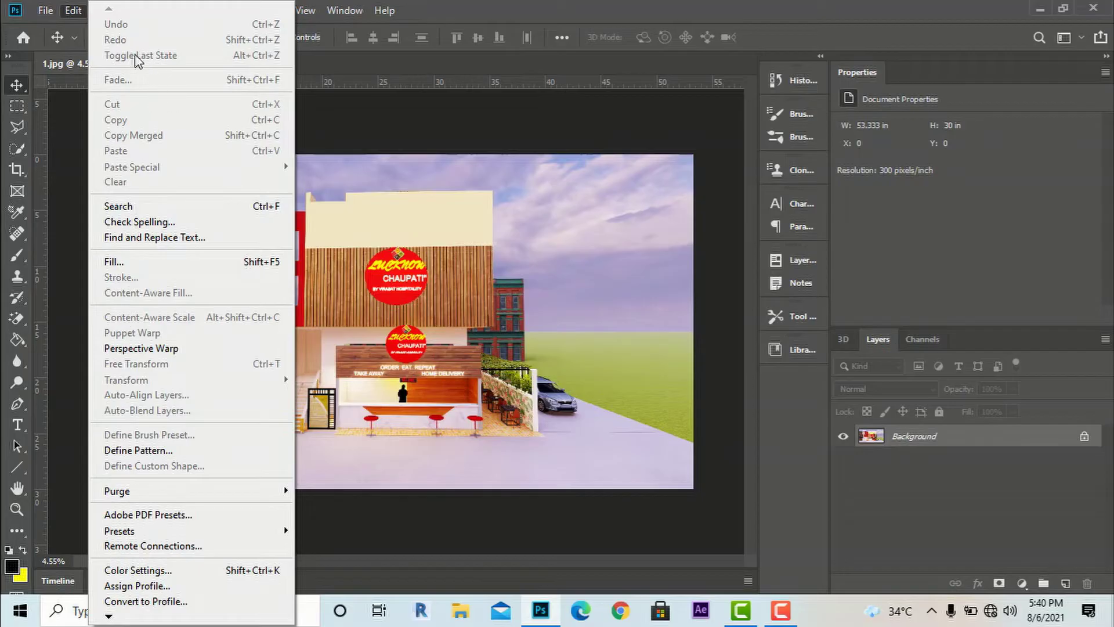
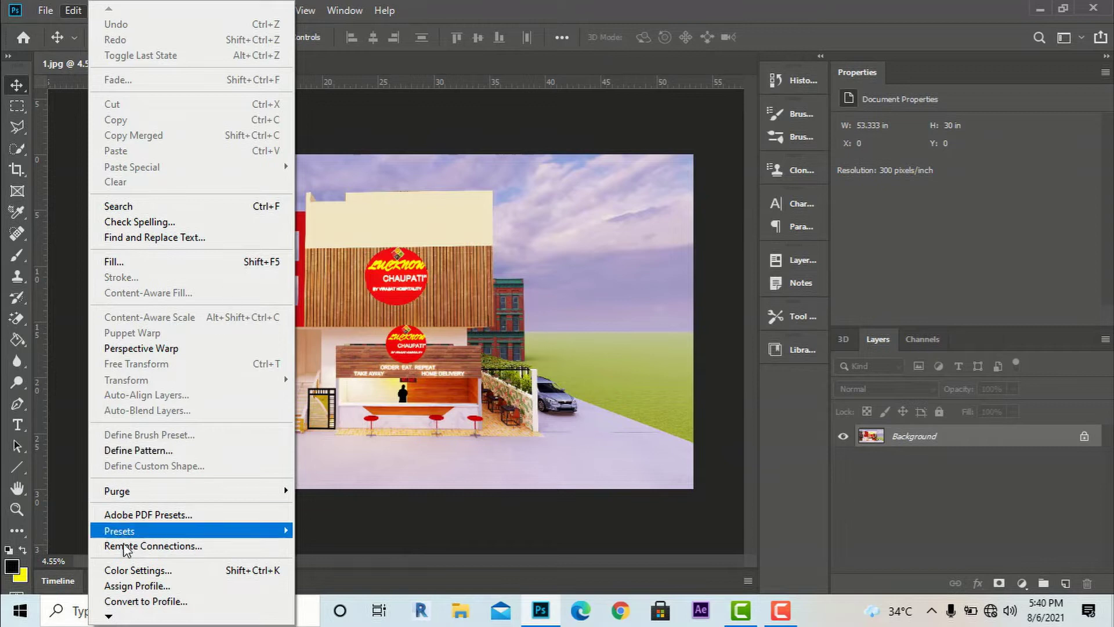
click(393, 143)
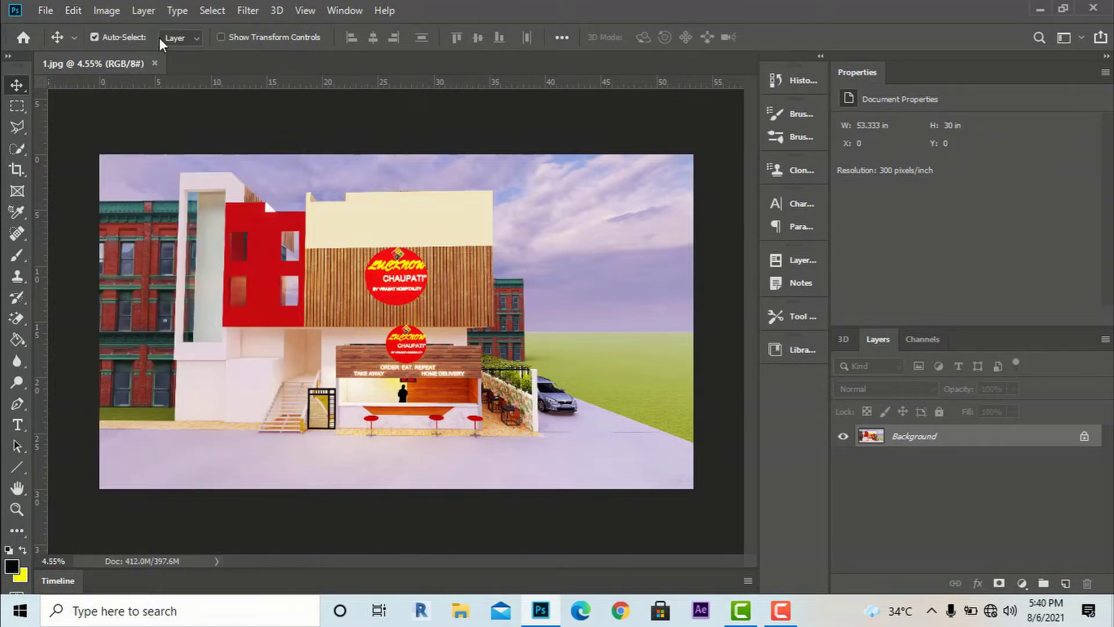
- Preview a Brightness/Contrast adjustment with brightness -44 and contrast 20 on the building render, and cancel it
click(110, 12)
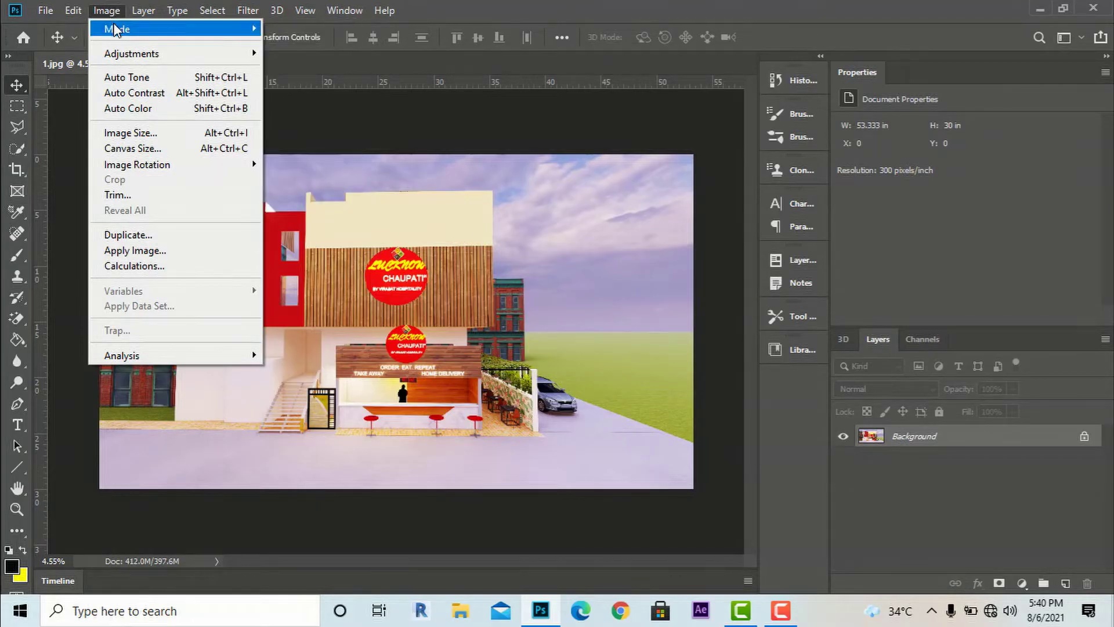
mouse_move(128, 58)
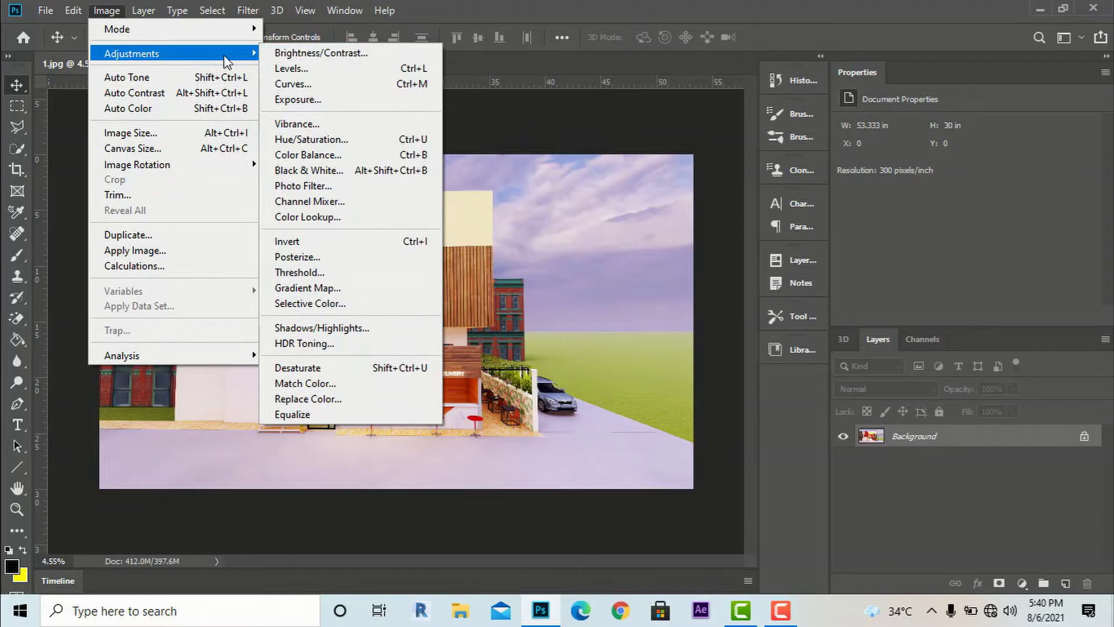
click(316, 55)
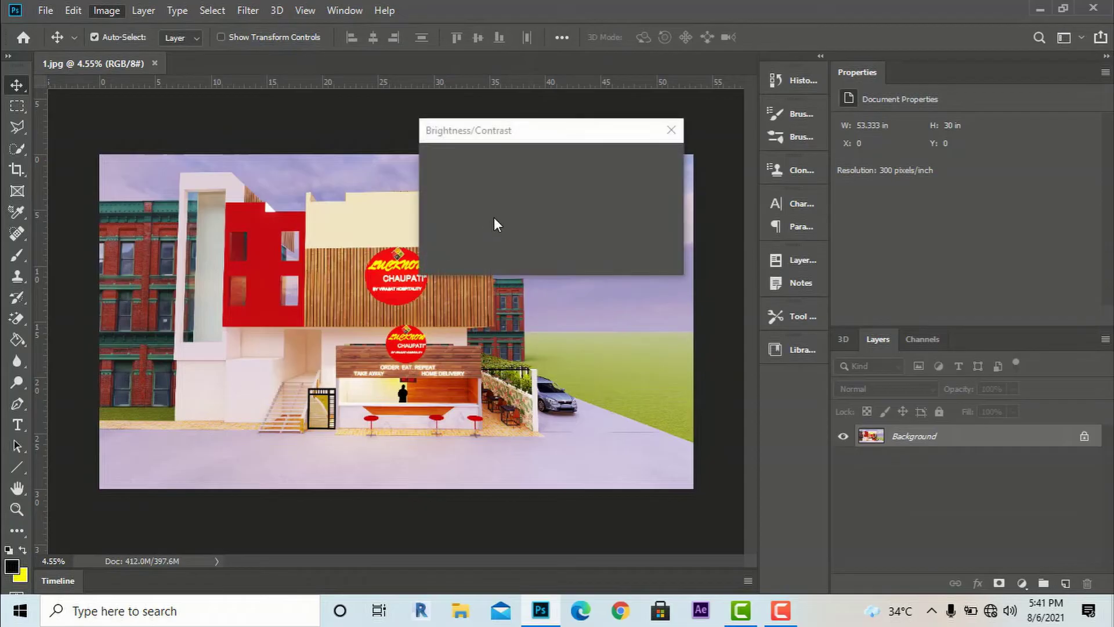
mouse_move(510, 179)
mouse_down()
mouse_move(544, 173)
mouse_move(454, 183)
mouse_move(491, 182)
mouse_up()
mouse_move(513, 220)
mouse_down()
mouse_move(483, 221)
mouse_move(544, 217)
mouse_move(494, 222)
mouse_move(532, 227)
mouse_up()
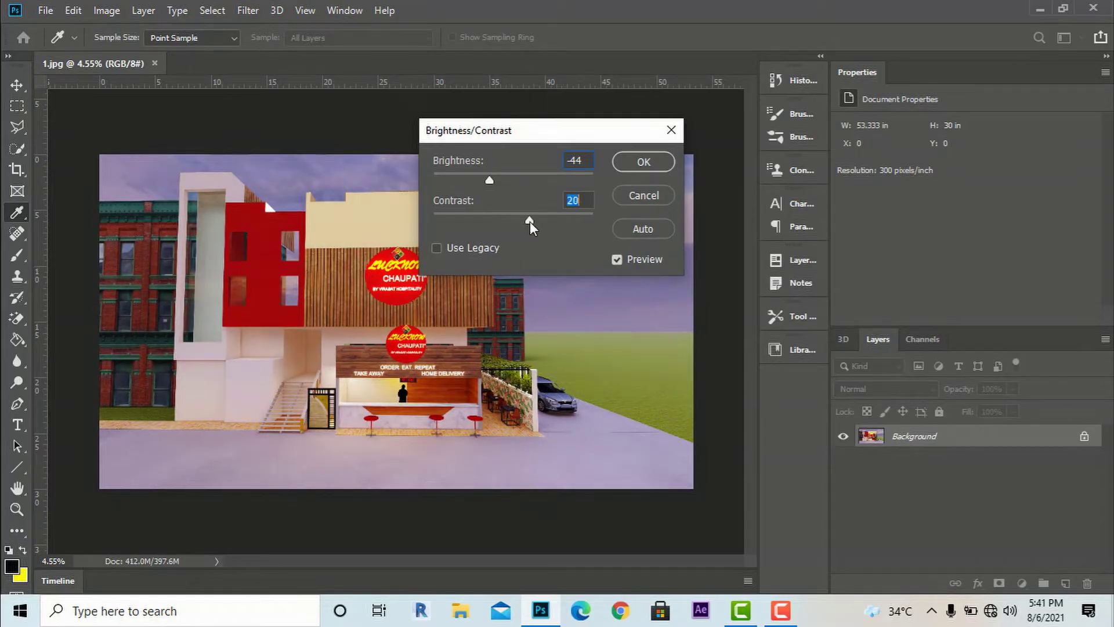
click(629, 194)
key(v)
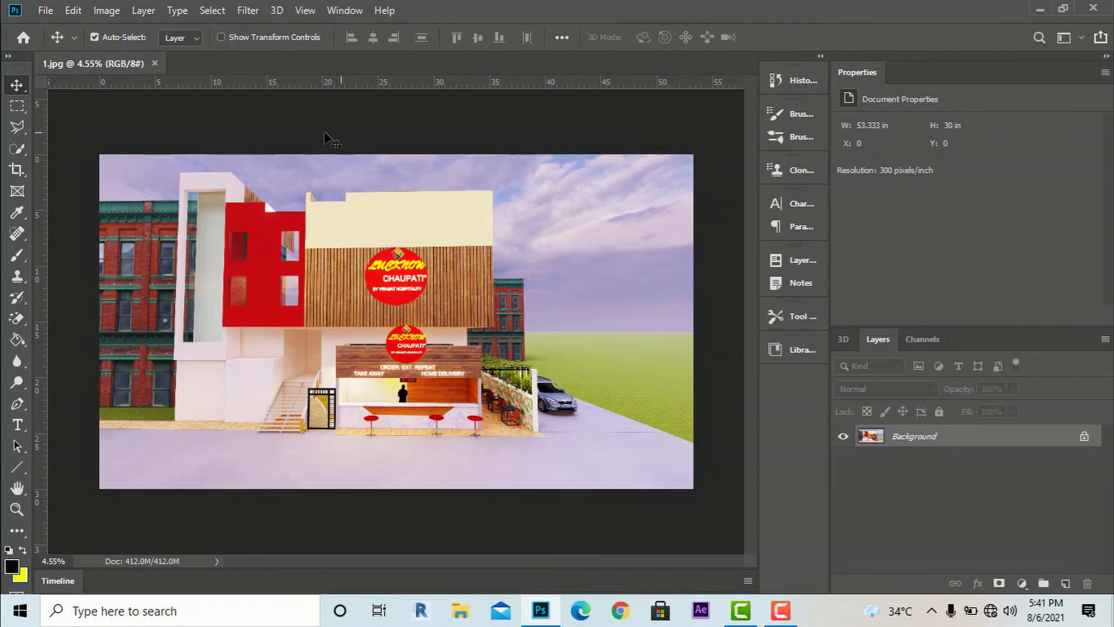
- Apply Auto Tone and Auto Contrast to the building render
click(105, 11)
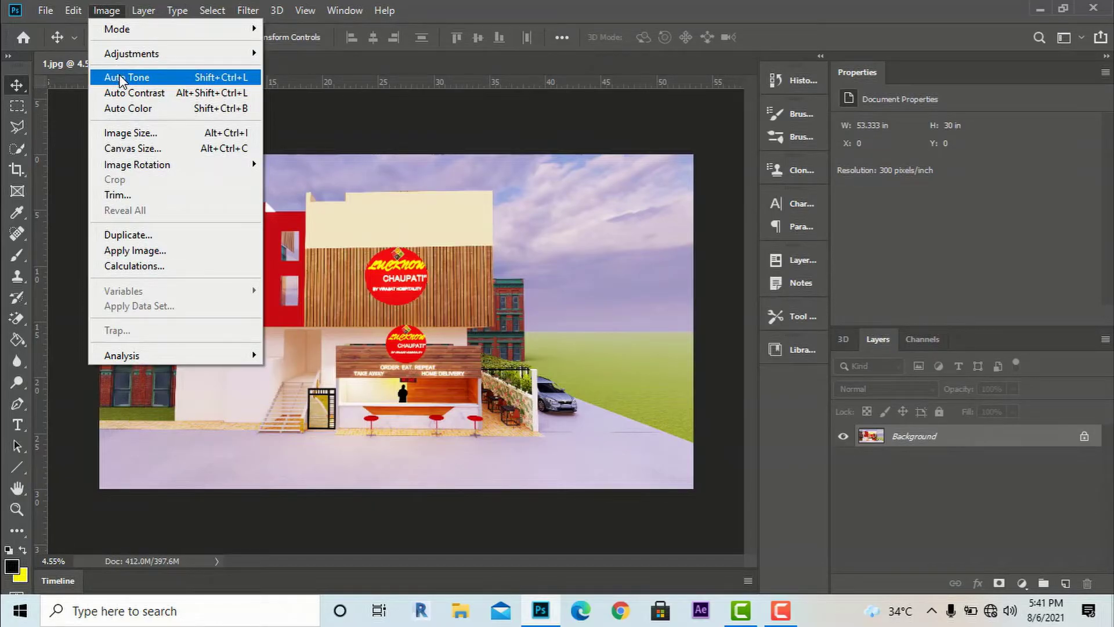
click(121, 77)
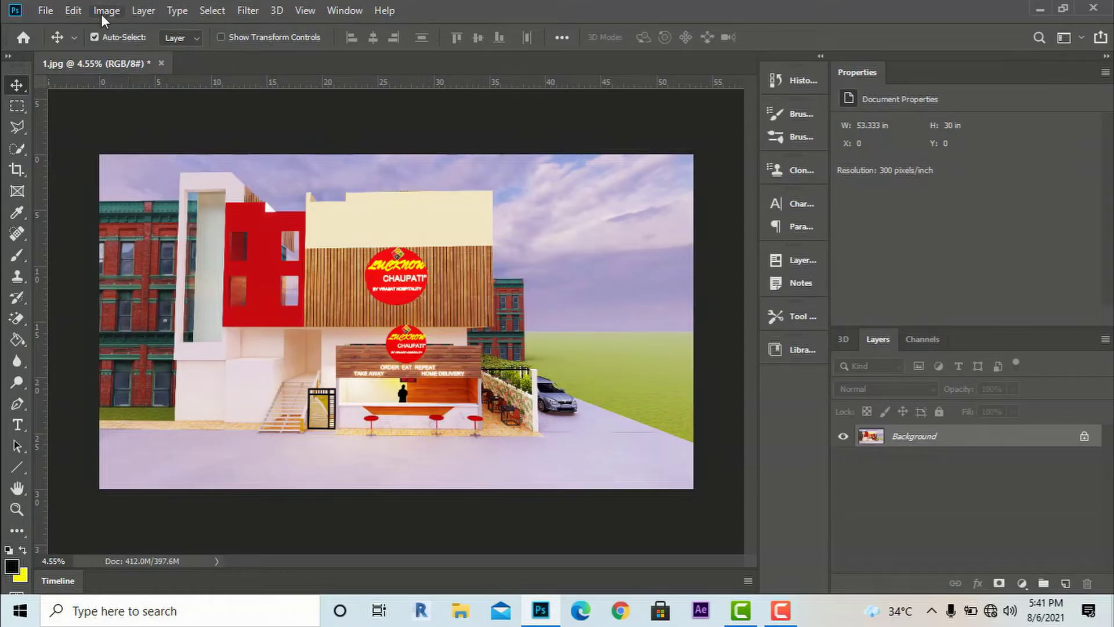
click(102, 14)
click(123, 92)
- Resample the building render to a resolution of 500 pixels/inch
click(108, 11)
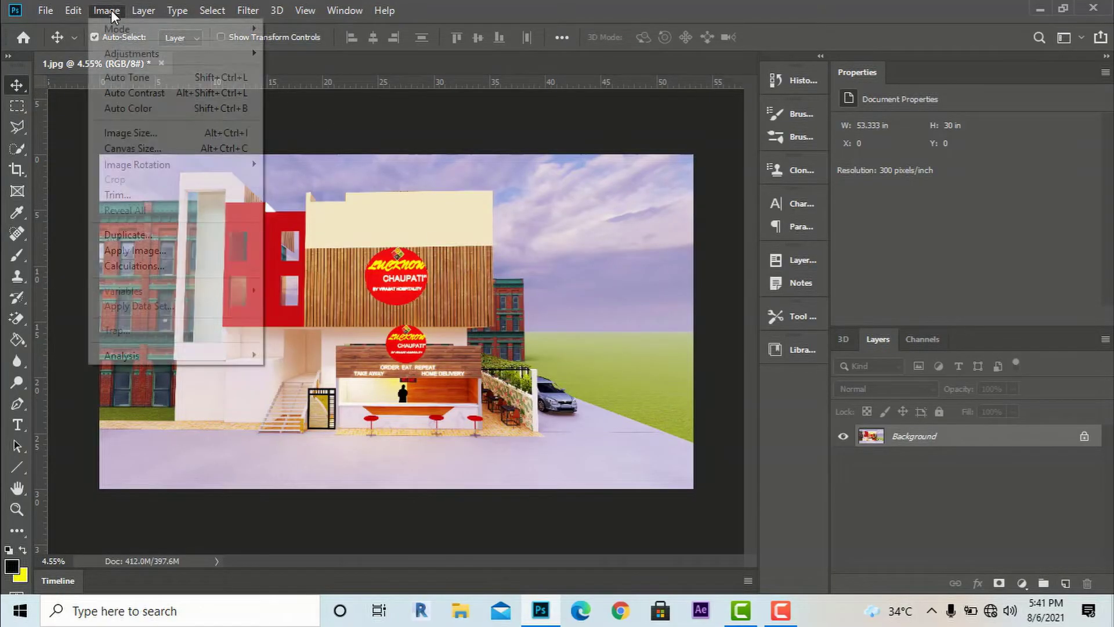
click(136, 133)
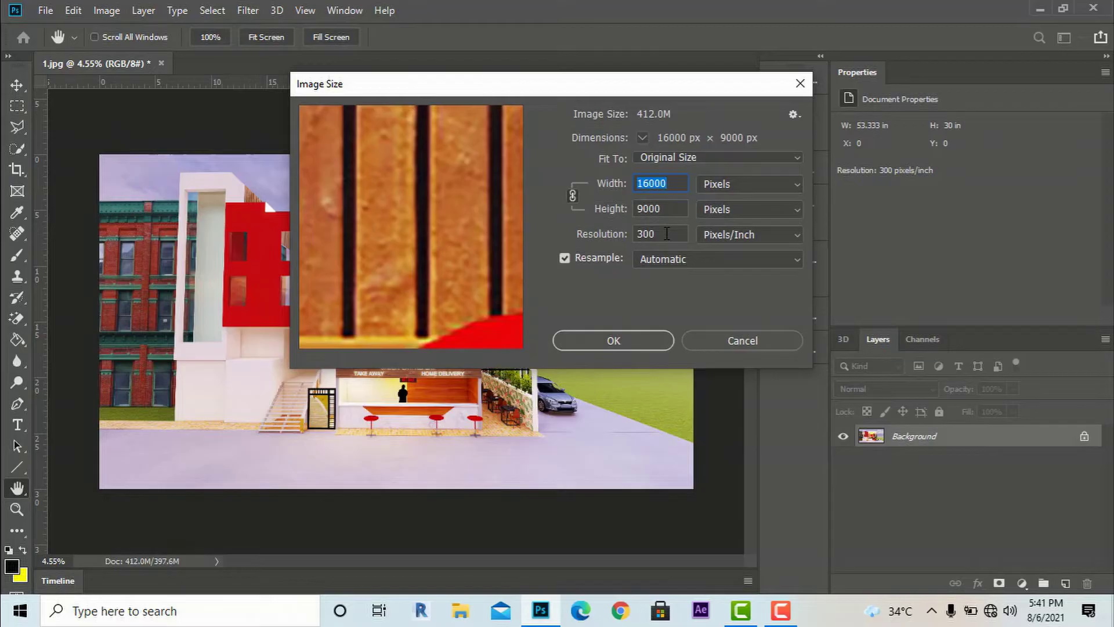
drag(667, 233, 628, 234)
click(717, 182)
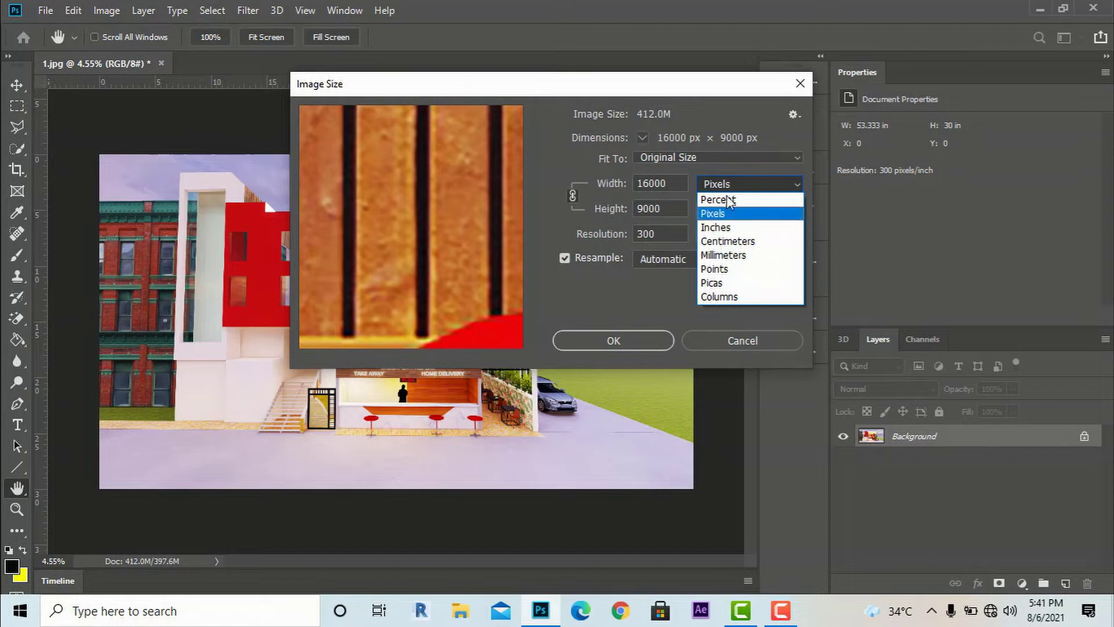
click(724, 182)
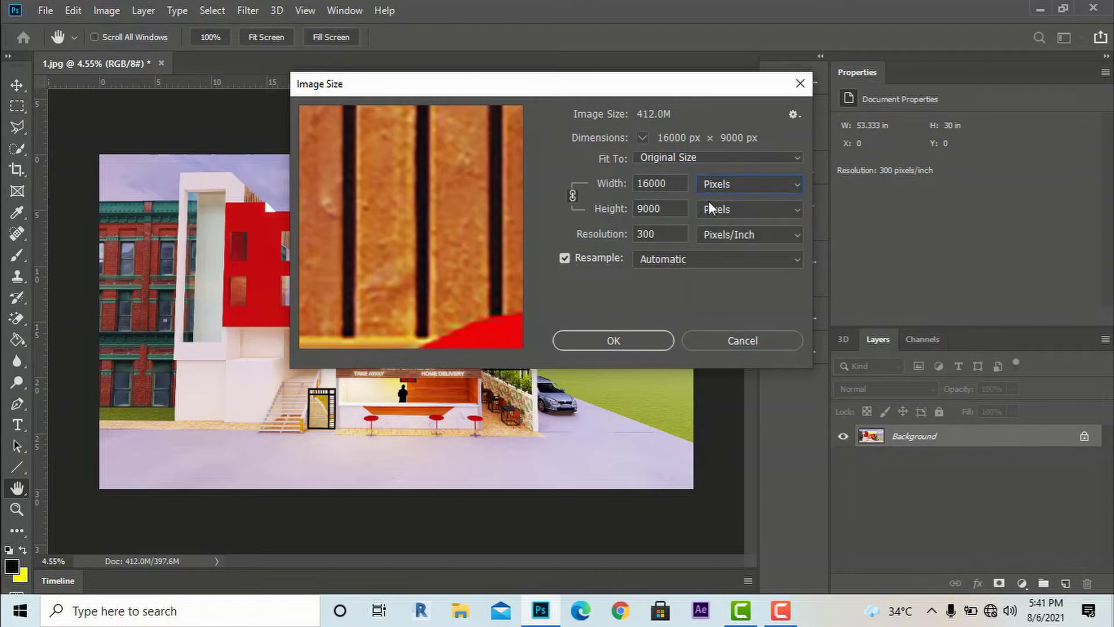
drag(673, 235, 623, 235)
text(500)
click(632, 335)
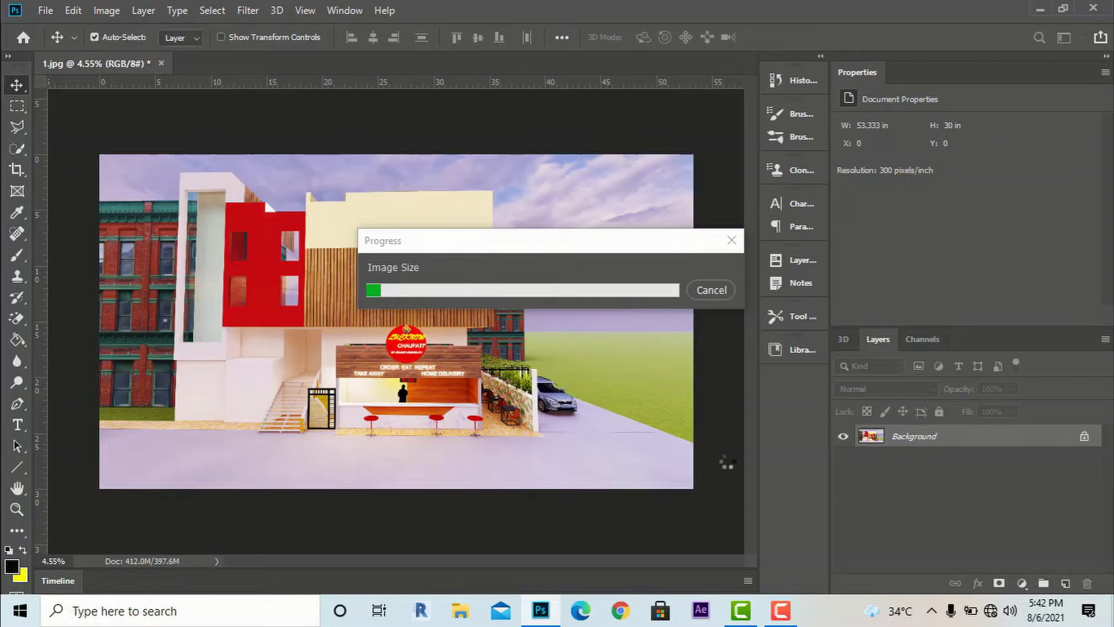
click(780, 610)
click(1032, 522)
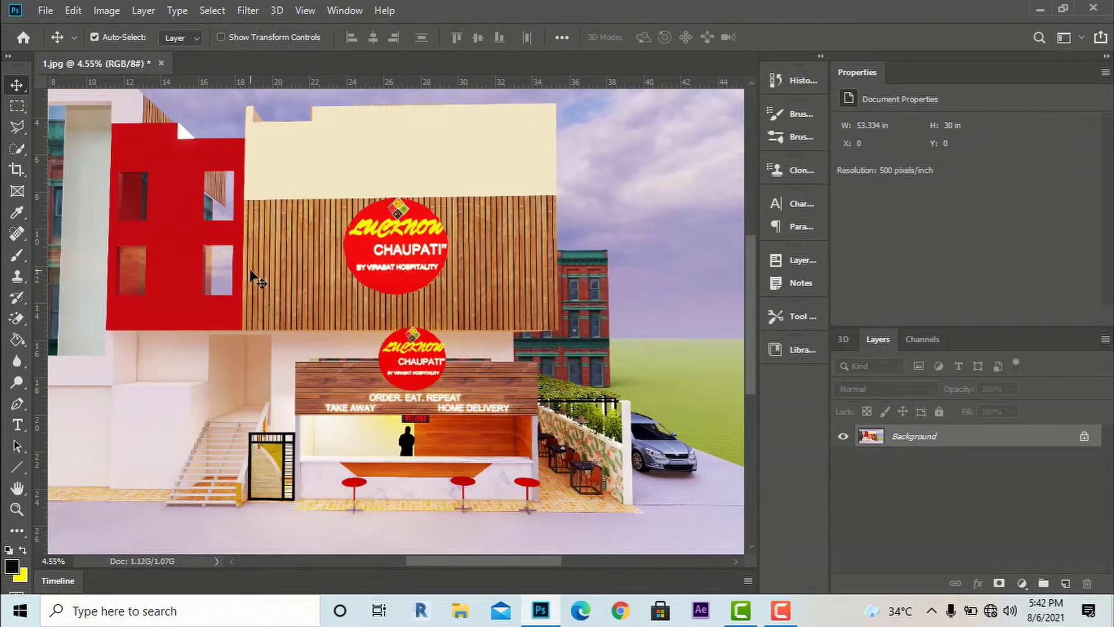
- Examine the wood cladding and round sign of the resampled building render up close
scroll(249, 280, up, 2)
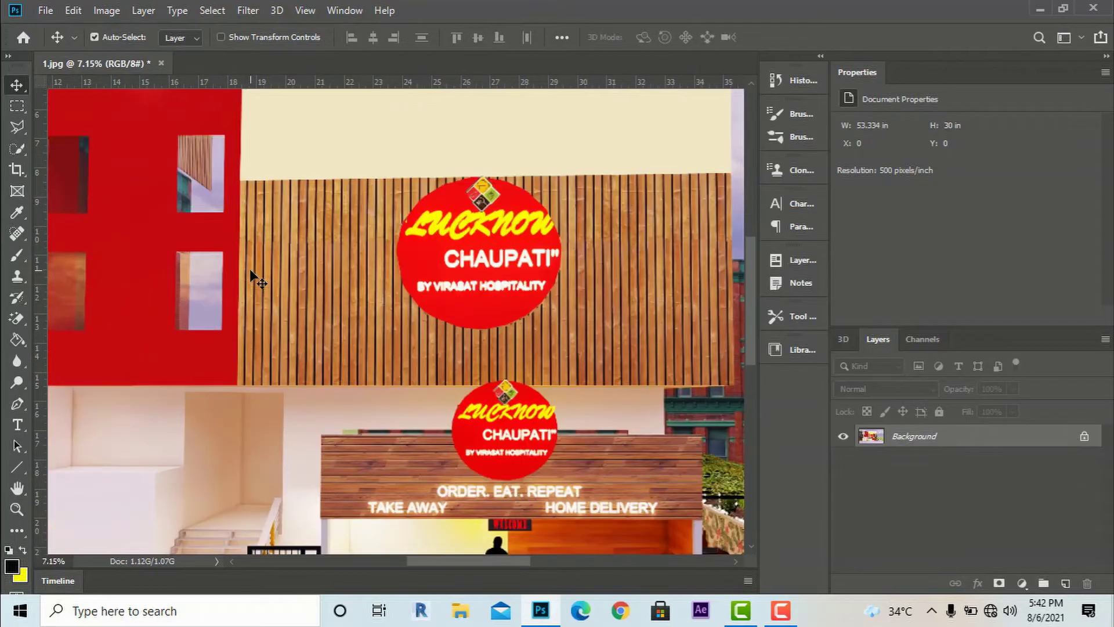
scroll(273, 279, up, 4)
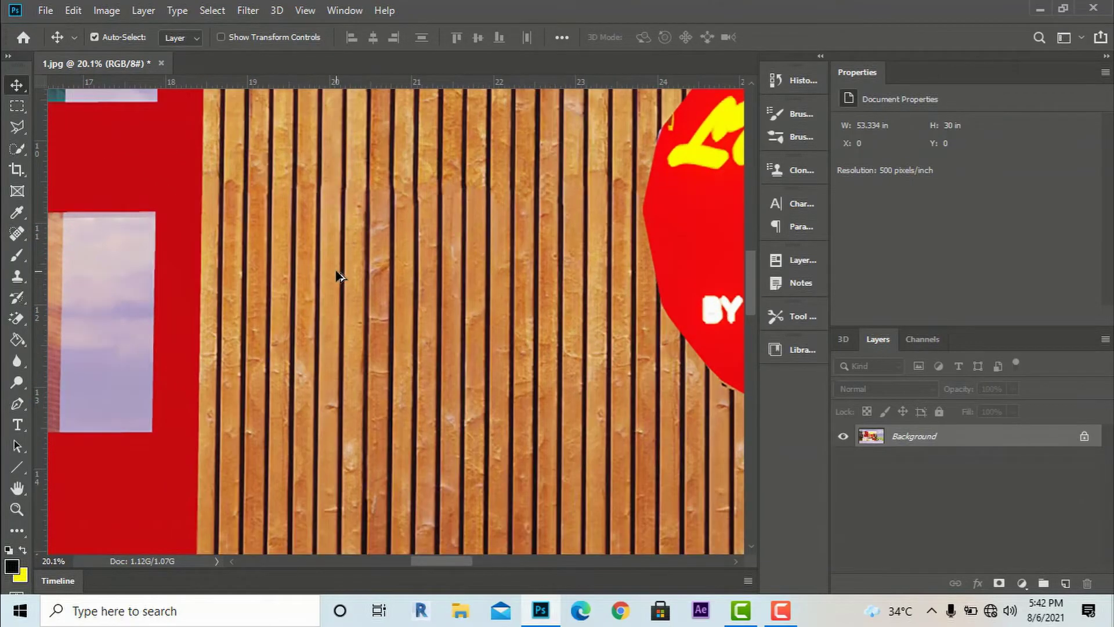
scroll(348, 308, down, 4)
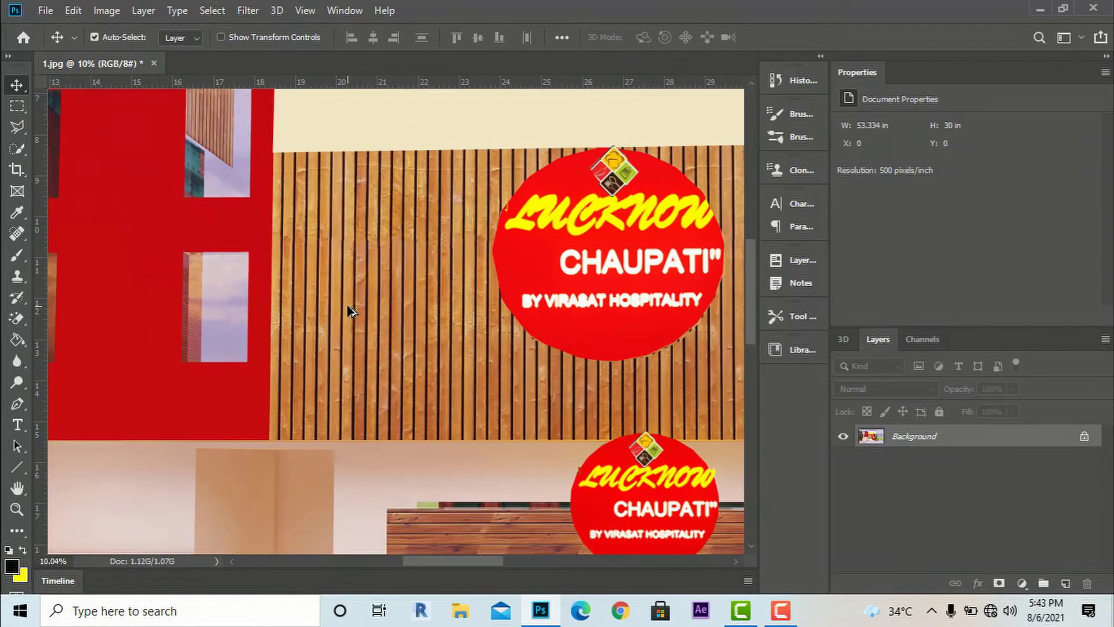
scroll(350, 312, down, 1)
scroll(566, 264, up, 2)
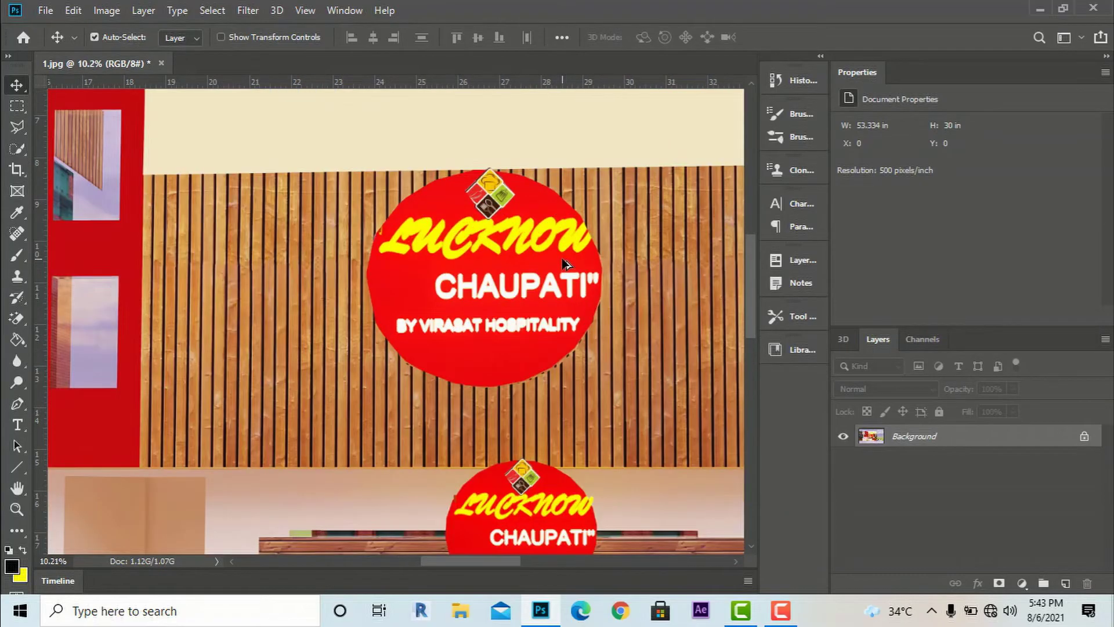
- Resample the building render to a resolution of 60 pixels/inch
scroll(566, 264, down, 5)
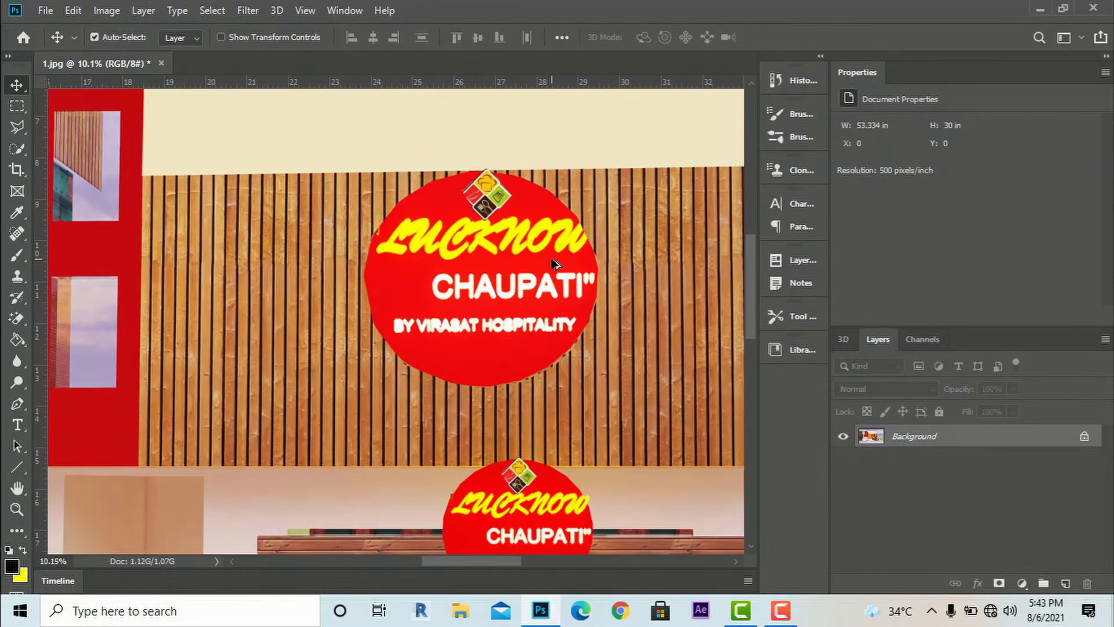
scroll(565, 283, down, 3)
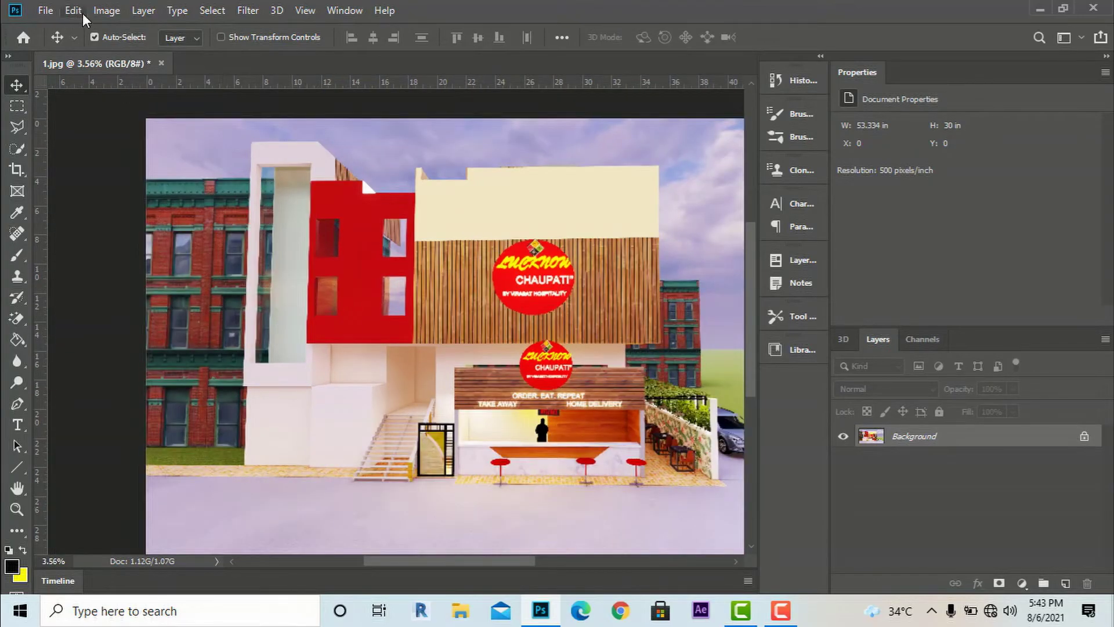
click(74, 10)
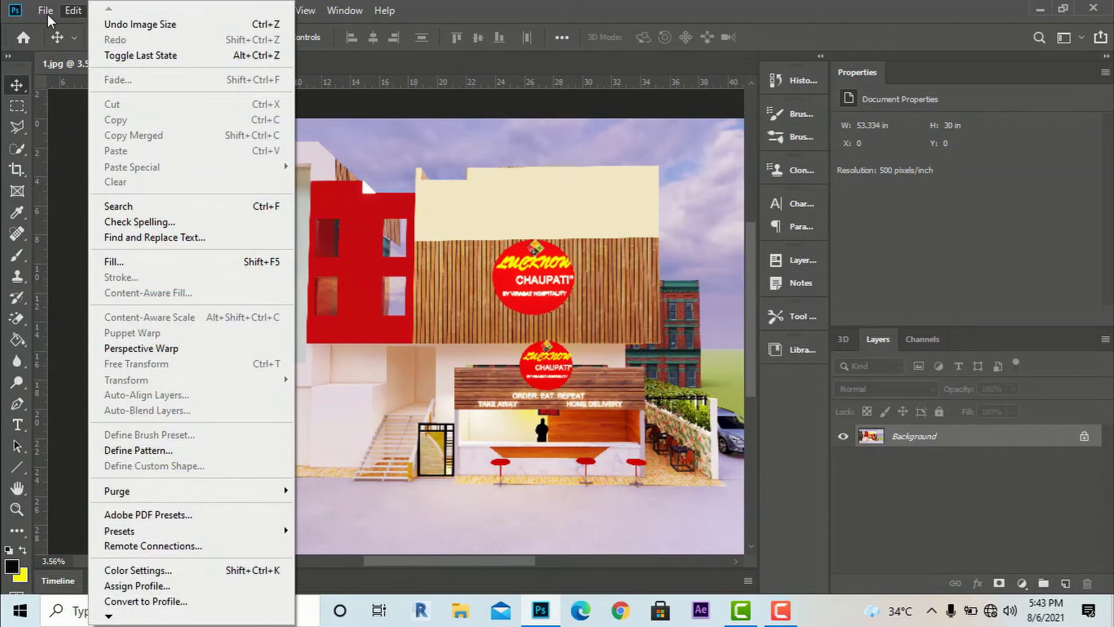
mouse_move(45, 10)
click(380, 112)
click(107, 10)
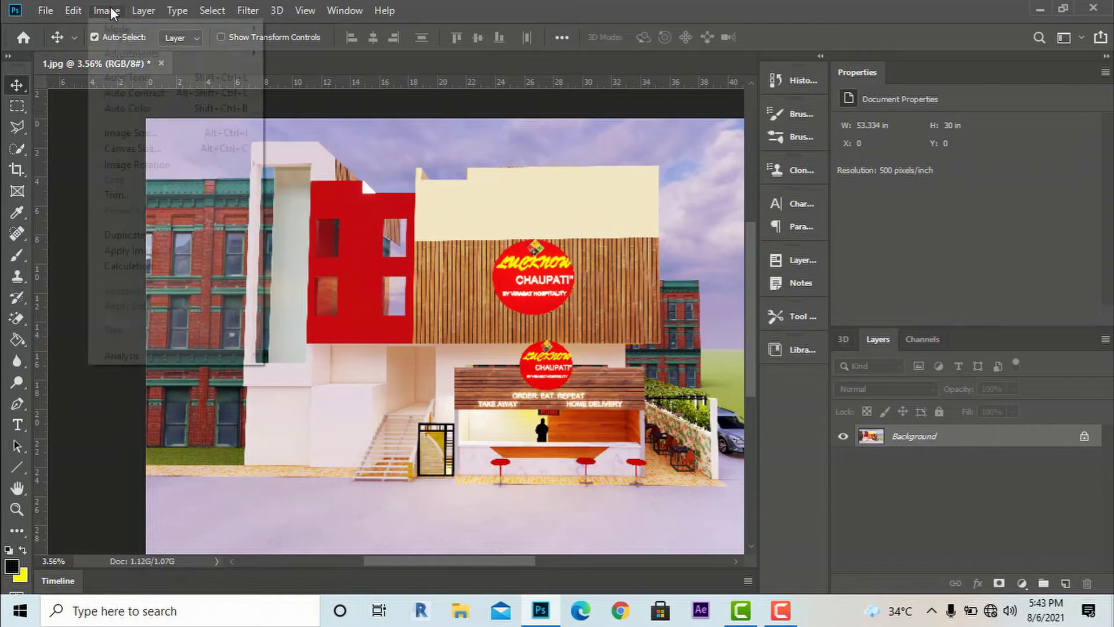
mouse_move(216, 54)
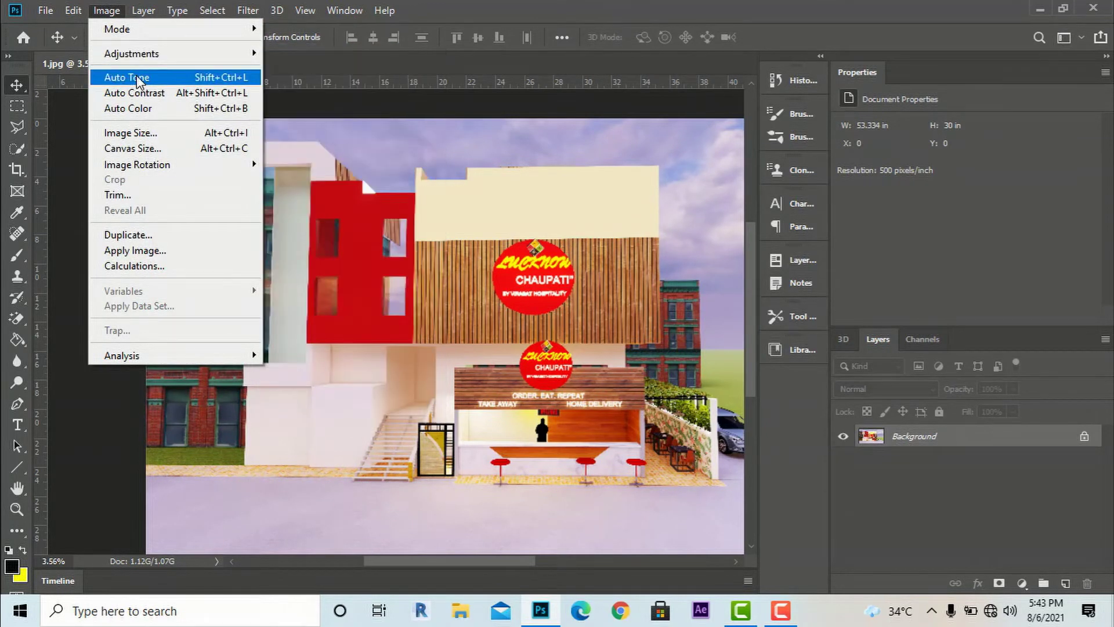
click(163, 140)
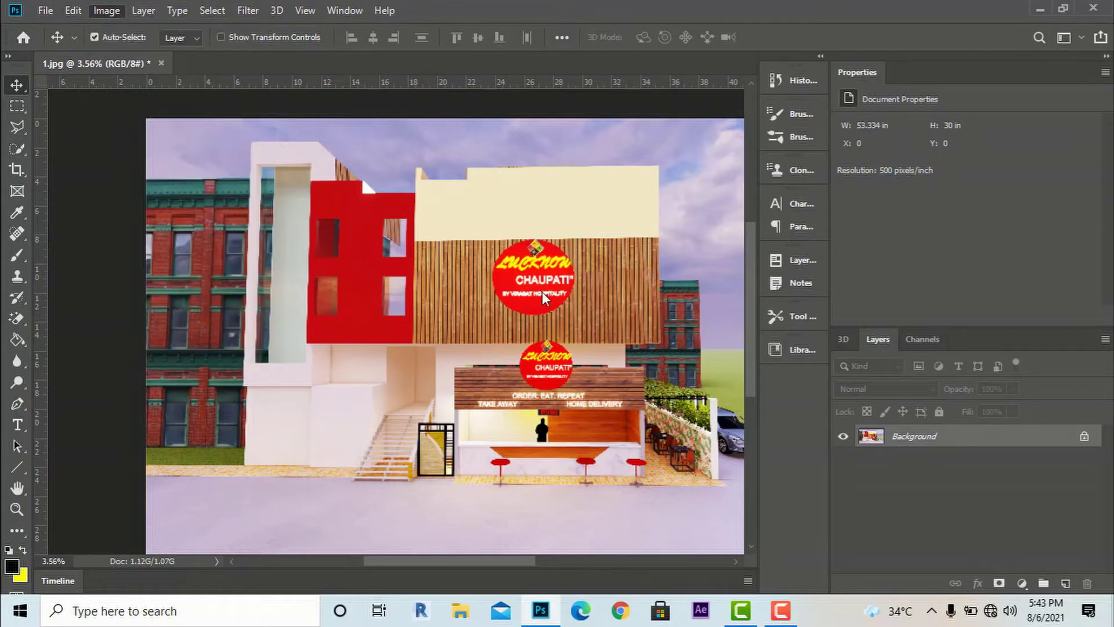
click(657, 234)
double_click(660, 232)
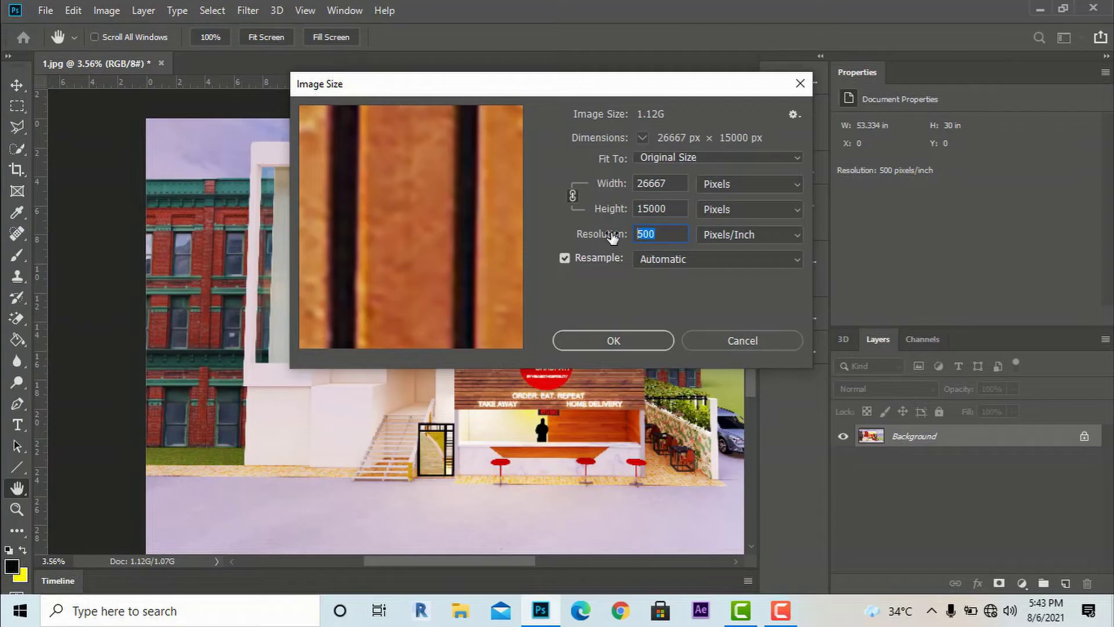
text(60)
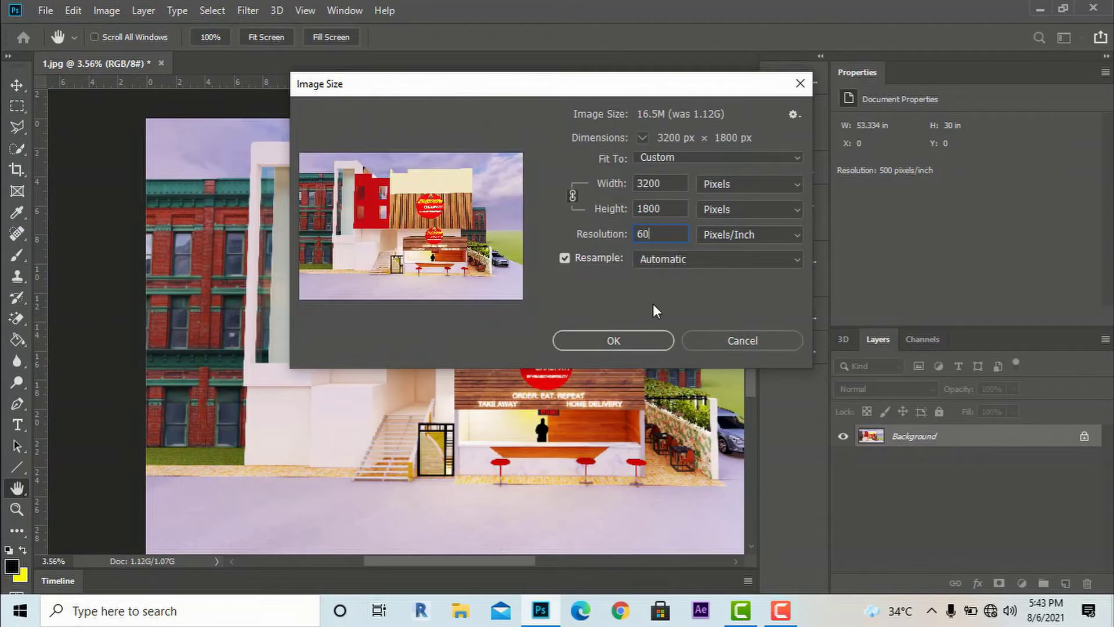
click(642, 341)
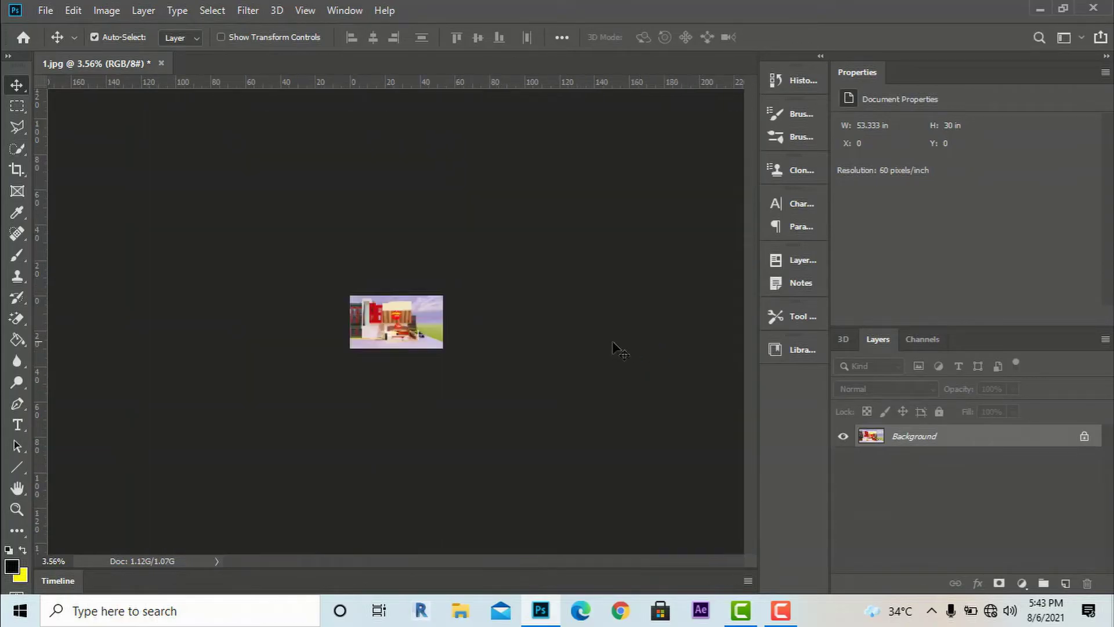
- Examine the wood cladding beside the red wall of the low-resolution render down to individual pixels
scroll(388, 342, up, 5)
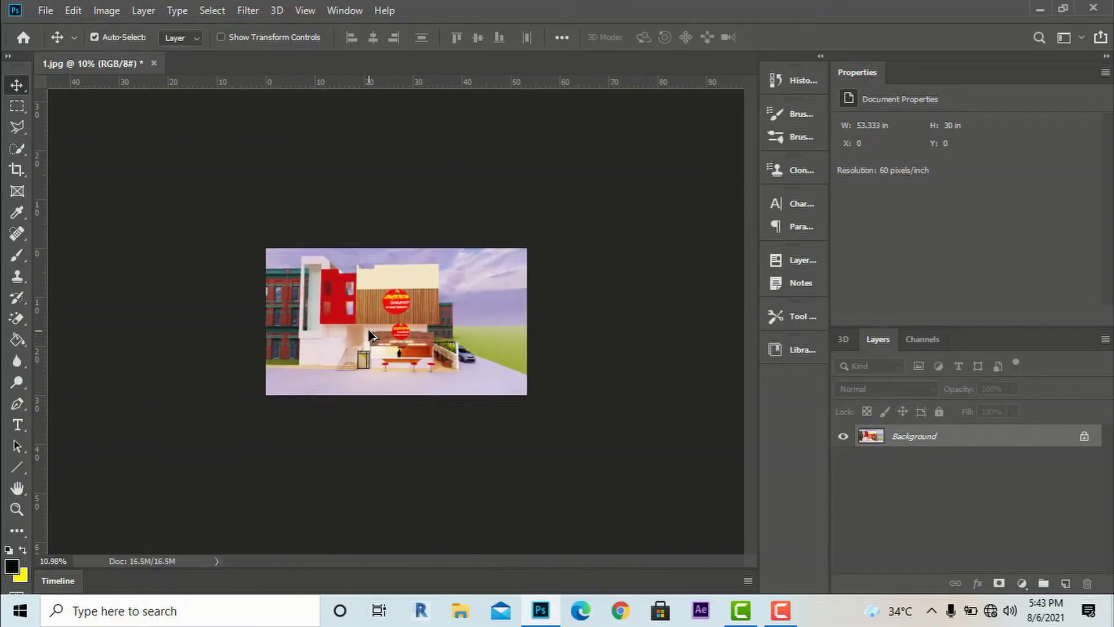
scroll(351, 331, up, 10)
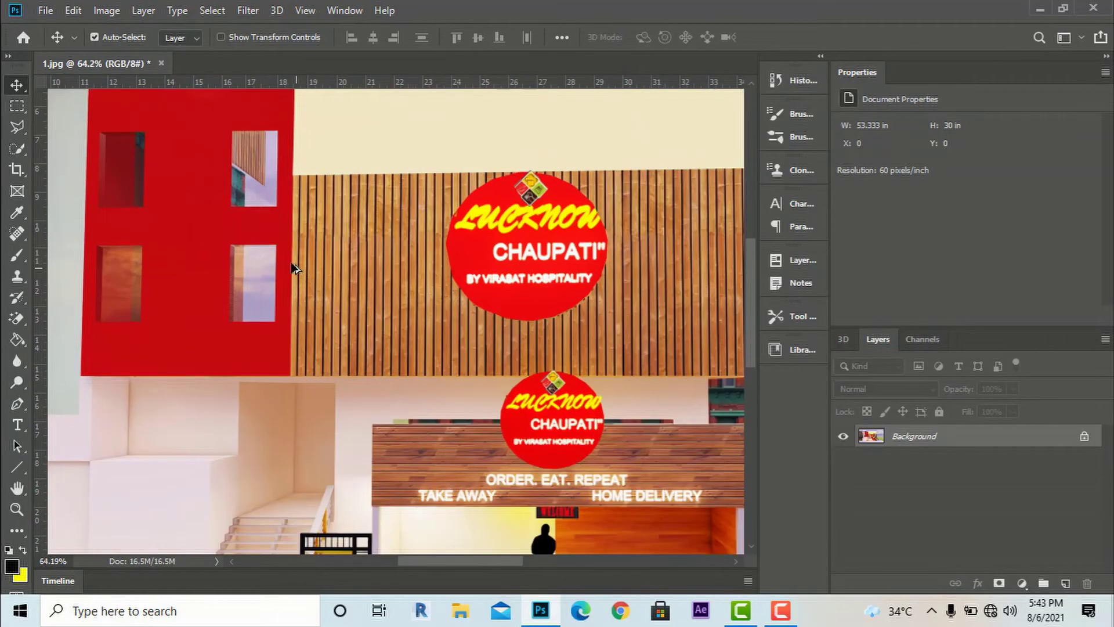
scroll(293, 236, up, 7)
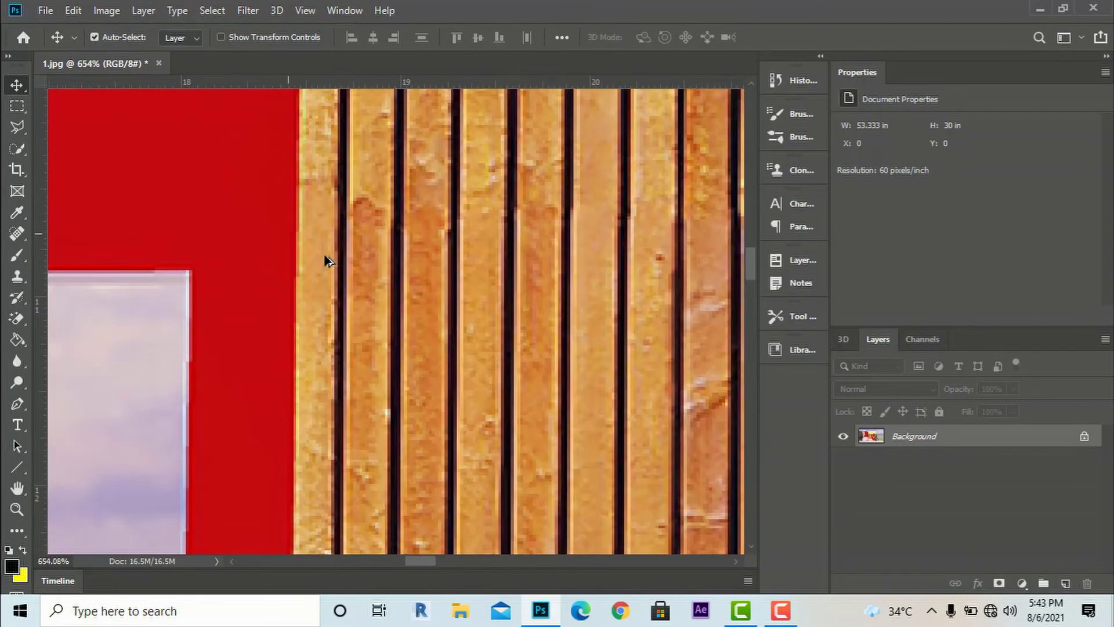
scroll(308, 261, up, 3)
scroll(307, 266, up, 6)
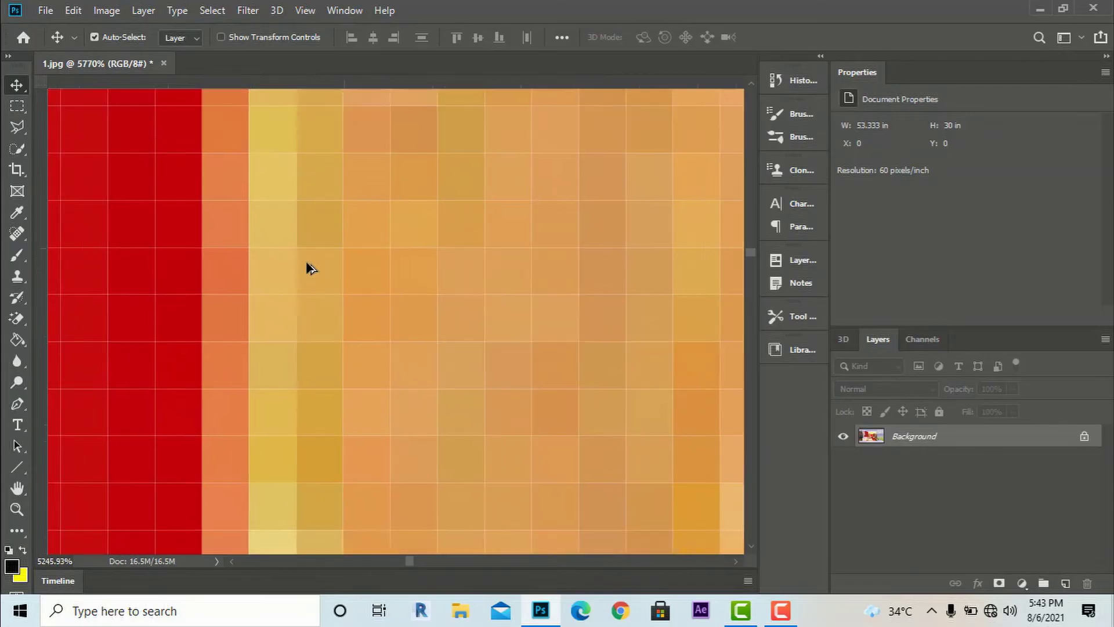
scroll(473, 261, down, 12)
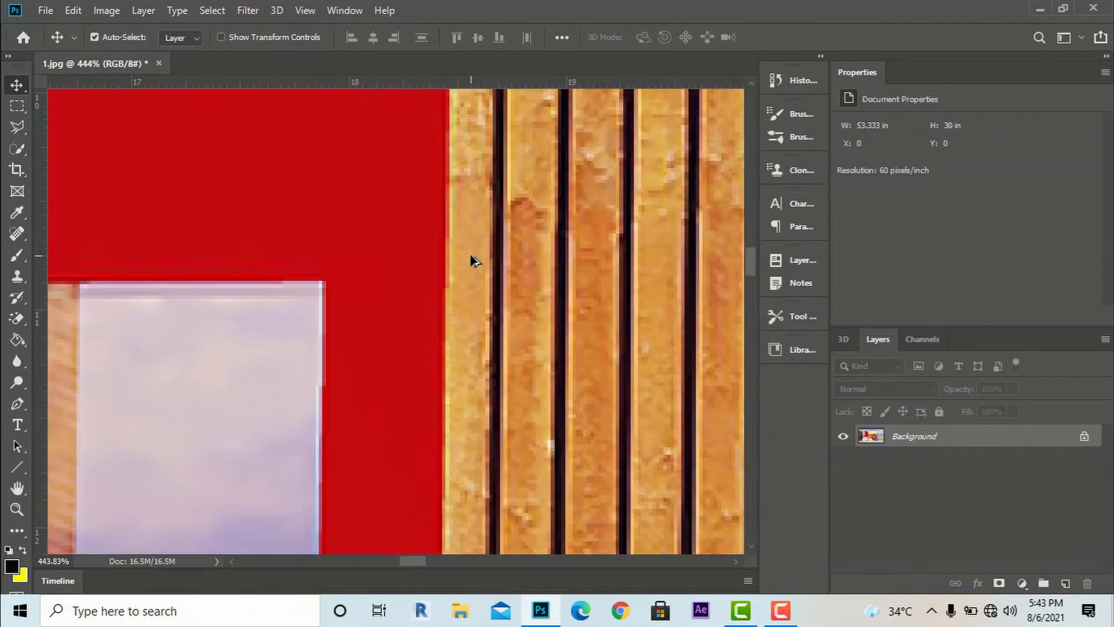
scroll(473, 262, down, 10)
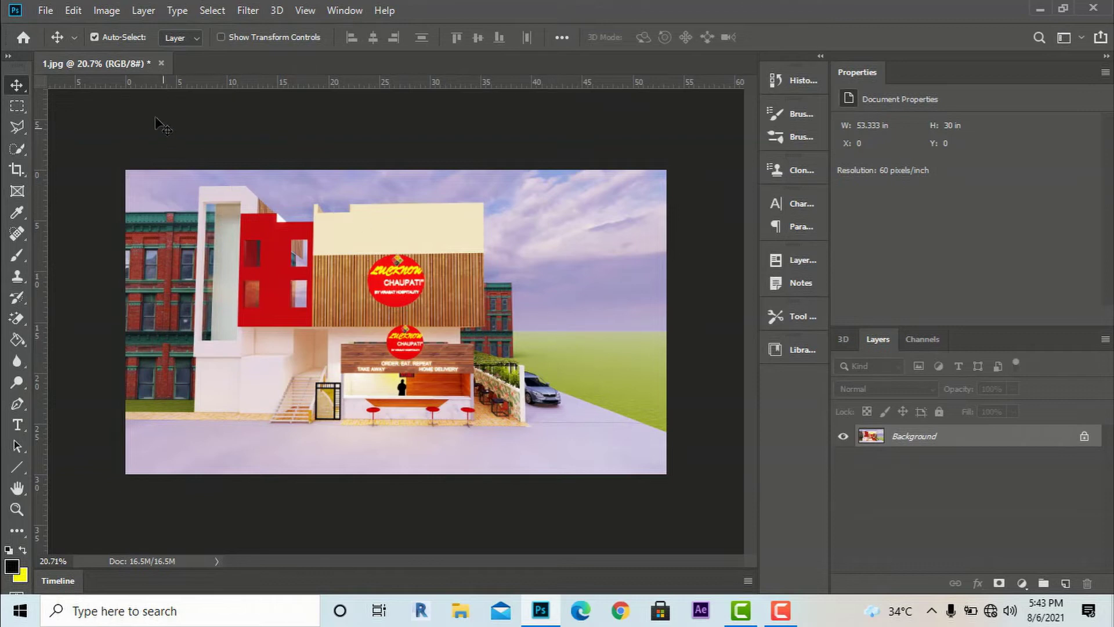
click(108, 11)
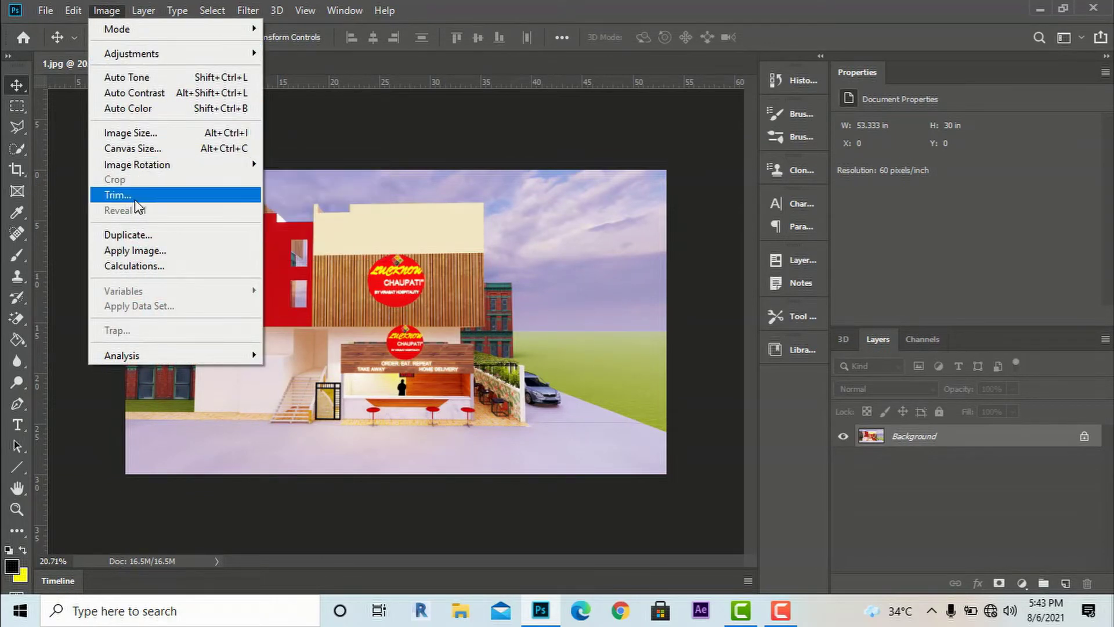
click(369, 145)
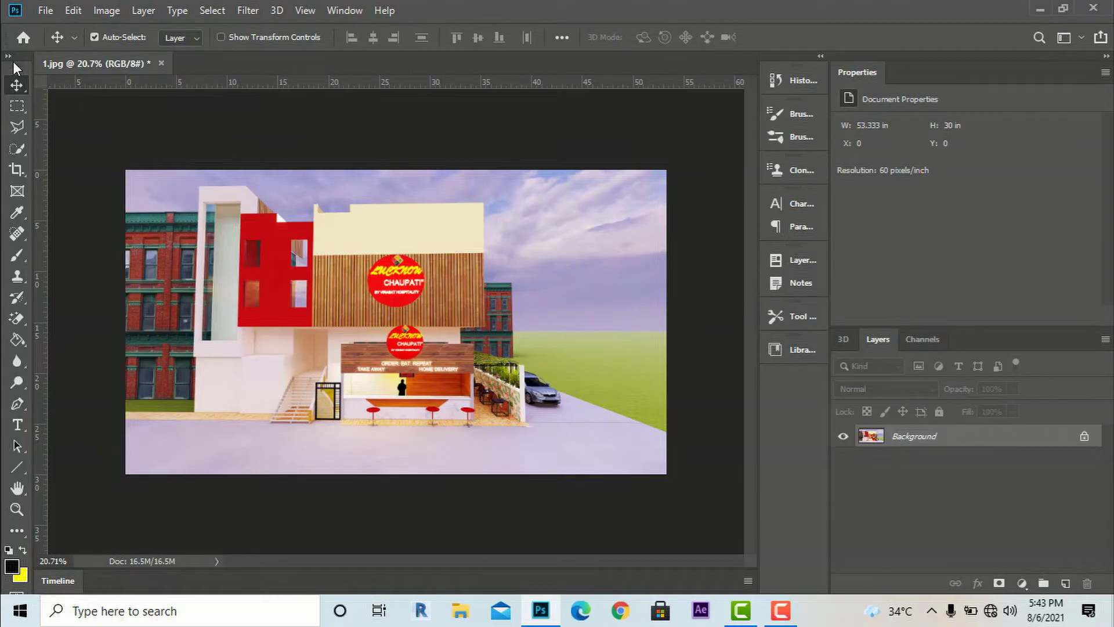
- Detach the set of tools and look through the Marquee, Lasso, Crop and Spot Healing Brush tools, ending on the Move tool
mouse_move(16, 69)
mouse_down()
mouse_move(228, 87)
mouse_move(691, 81)
mouse_move(701, 91)
mouse_move(89, 72)
mouse_move(8, 58)
mouse_up()
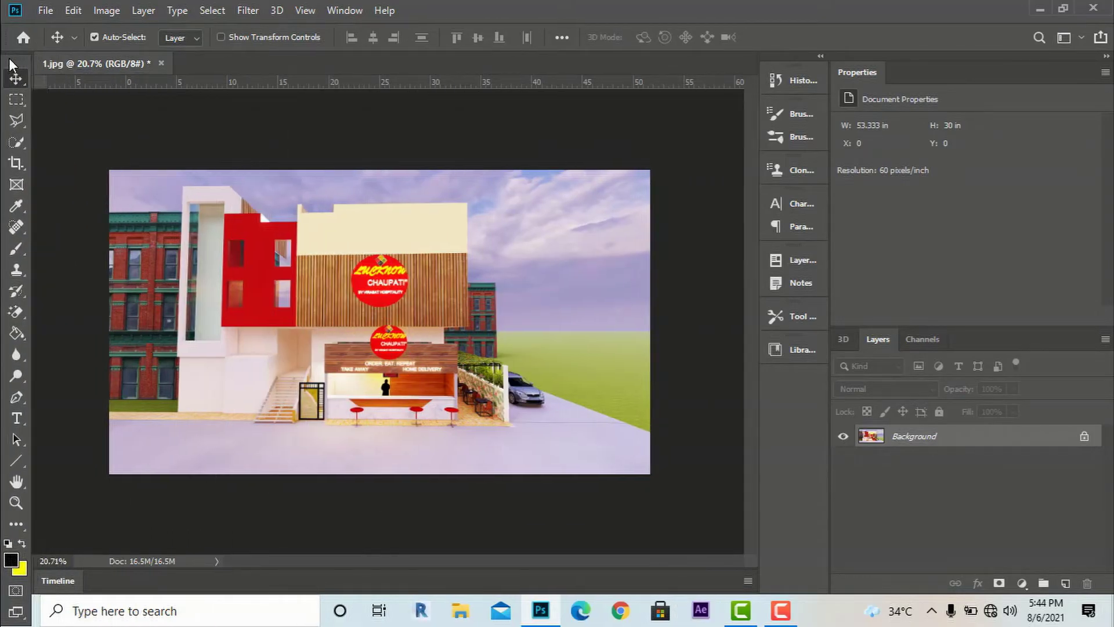
click(22, 106)
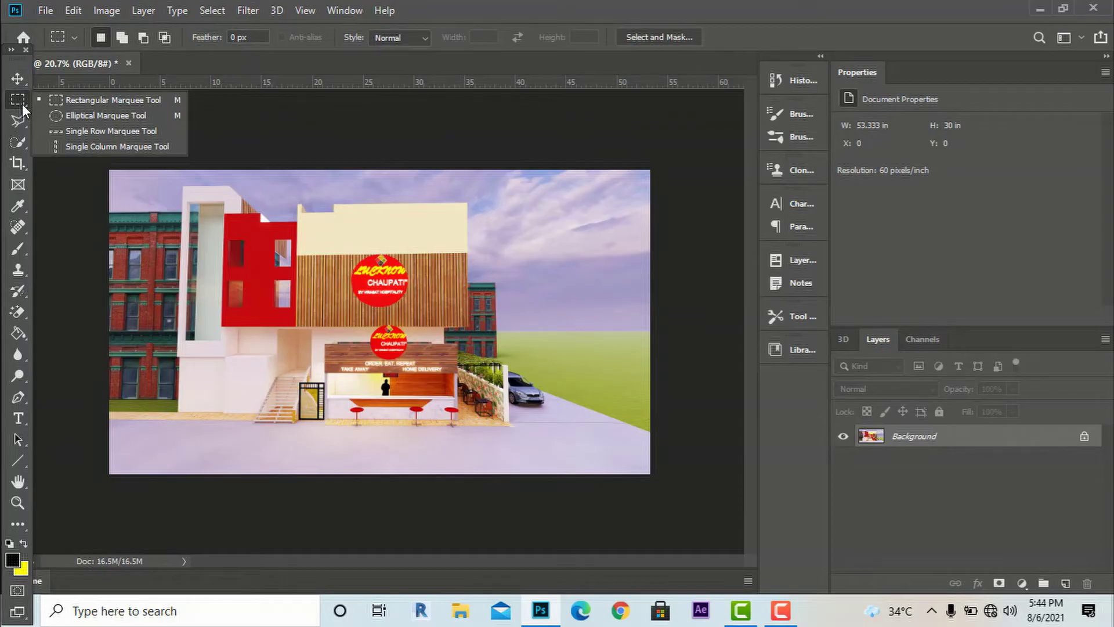
click(24, 123)
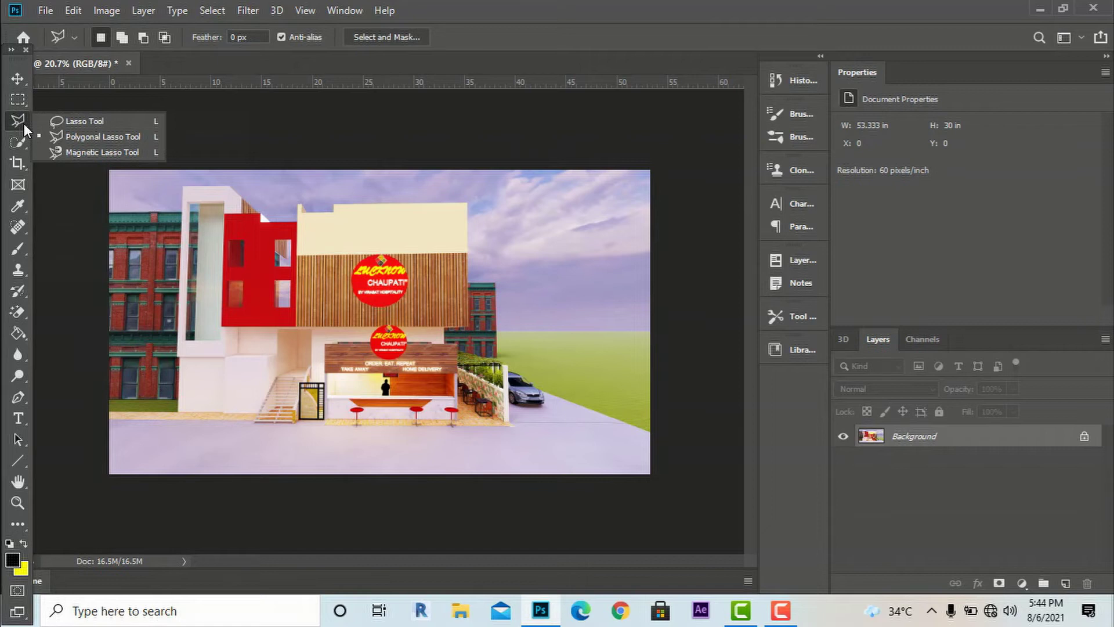
click(204, 110)
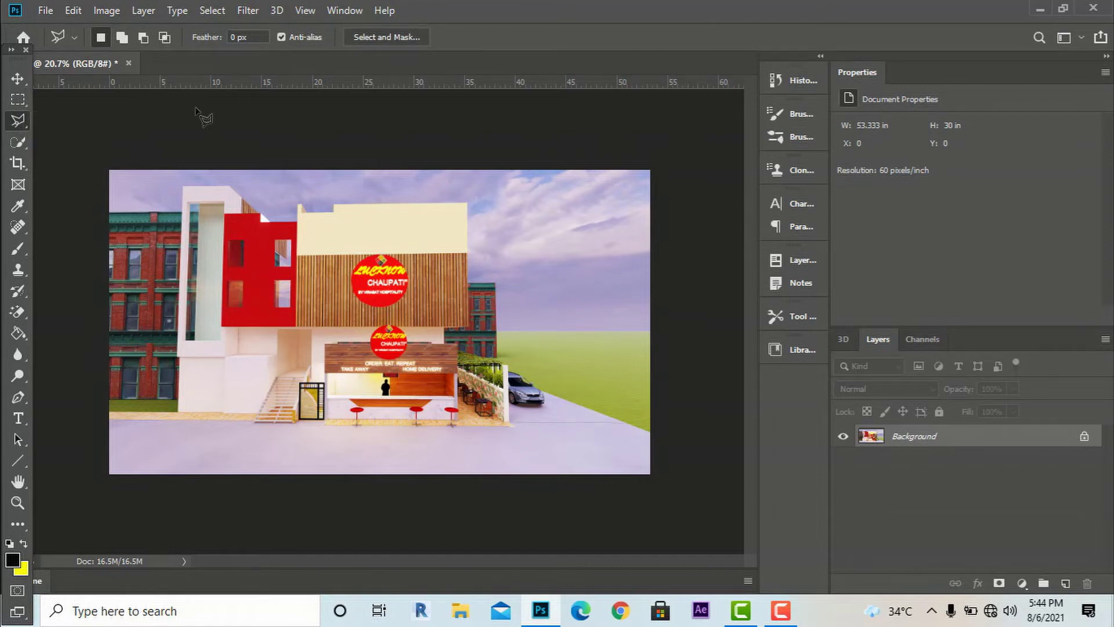
click(28, 165)
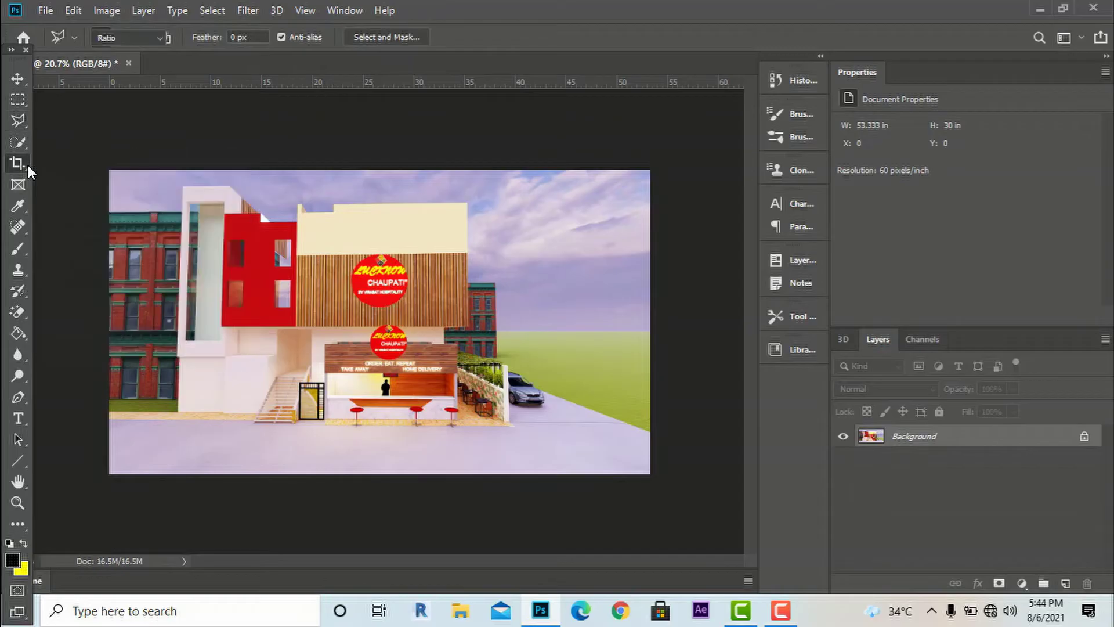
click(91, 132)
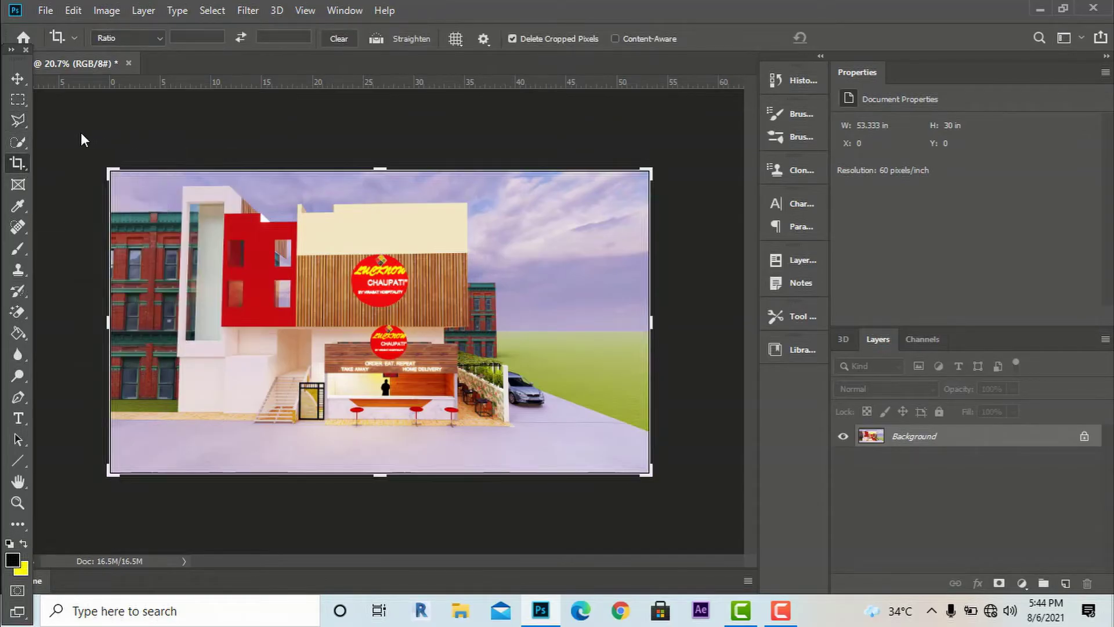
click(22, 231)
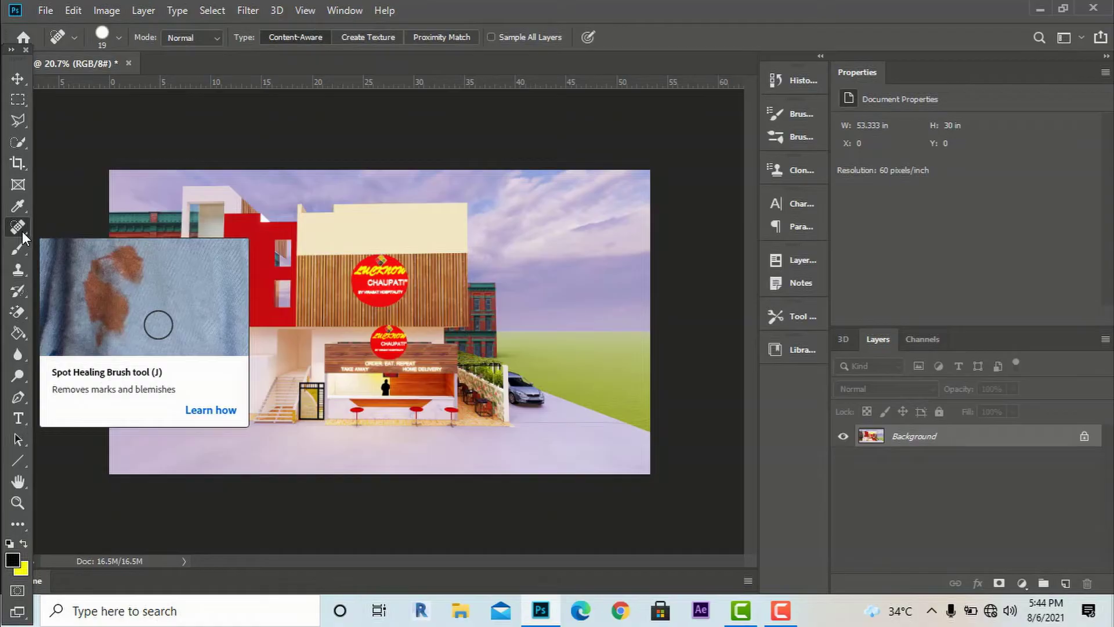
click(21, 81)
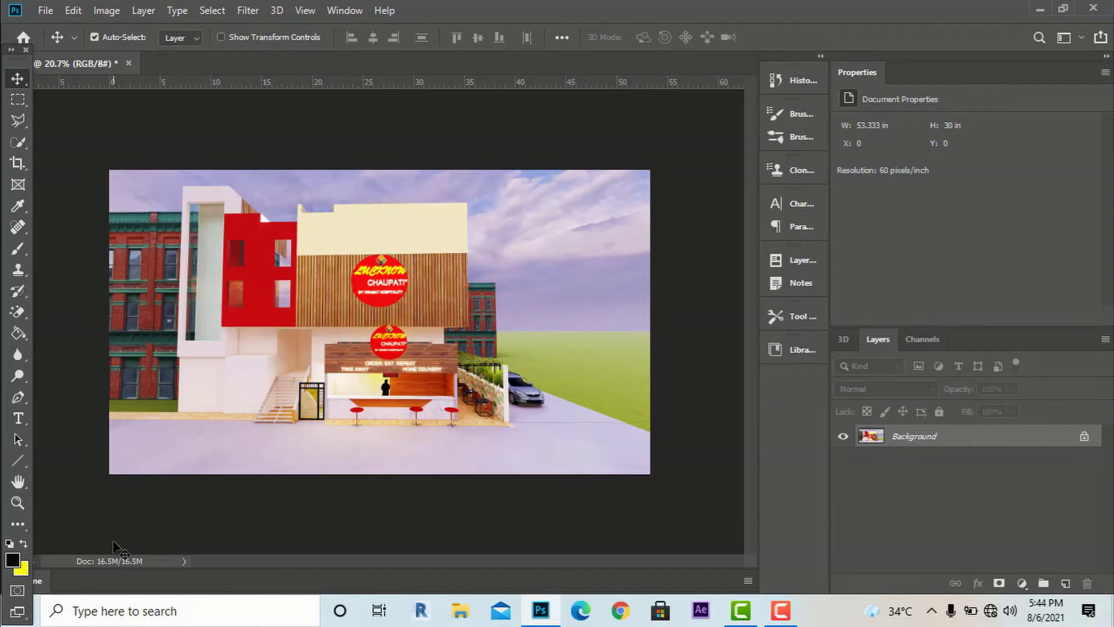
- Set the foreground color to the dark green #0a856c
click(13, 563)
click(539, 231)
click(533, 213)
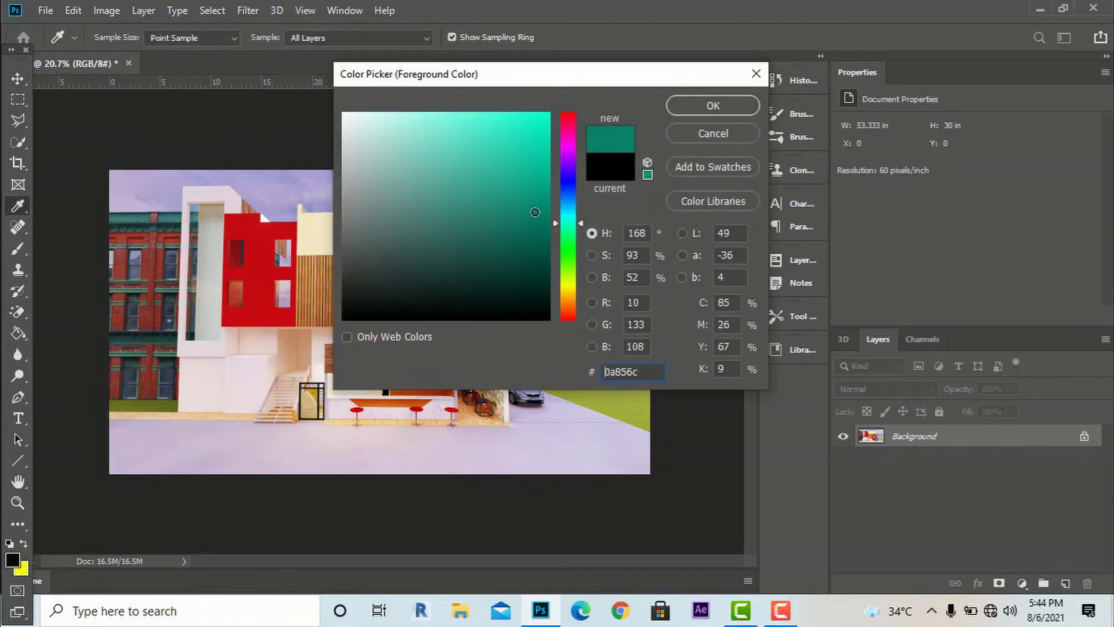
click(708, 104)
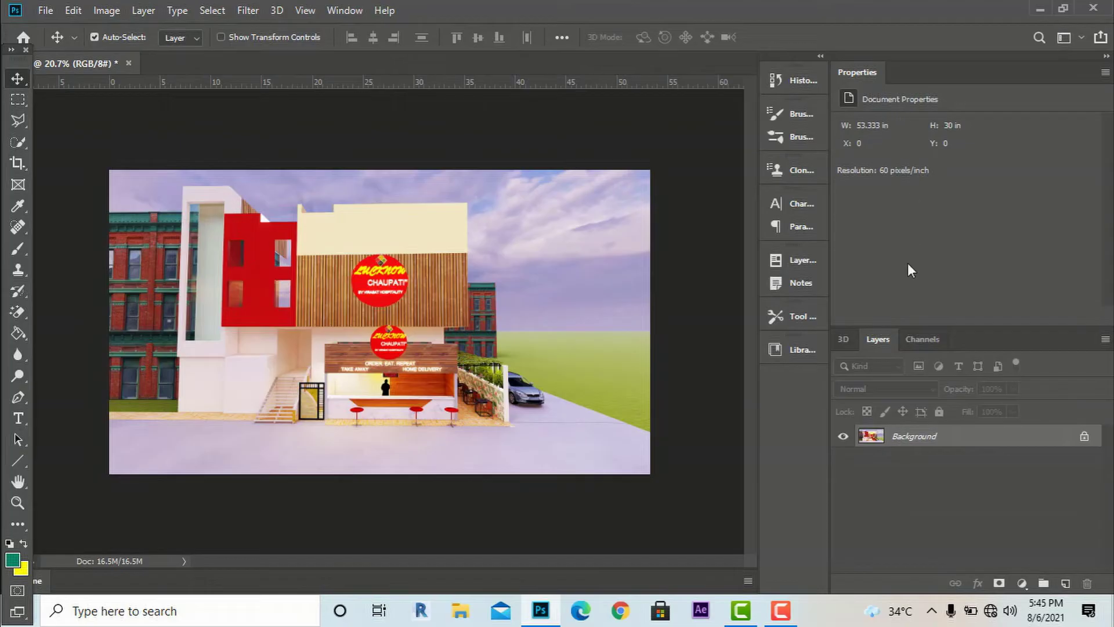
- Check the options for creating a new 3D object, and add an empty layer above the building render
click(844, 340)
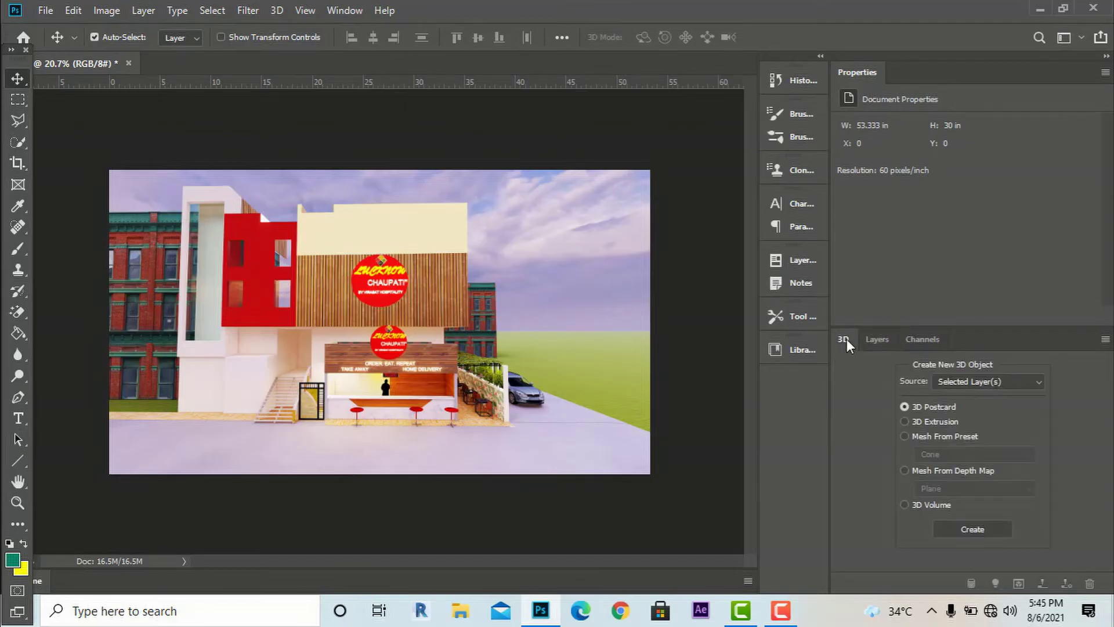
click(878, 339)
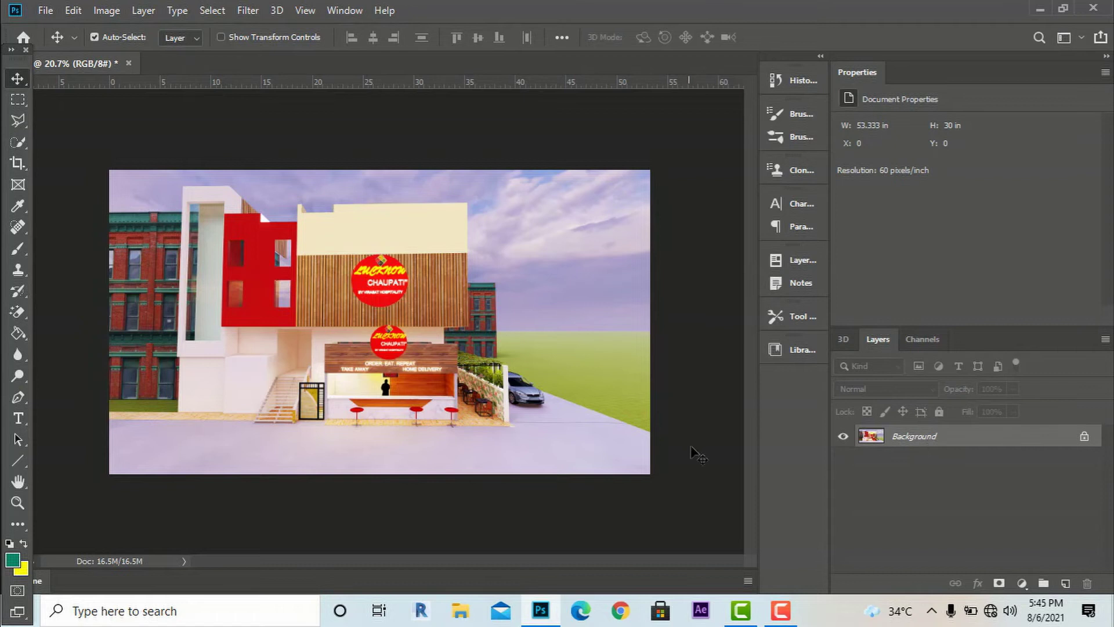
click(1067, 584)
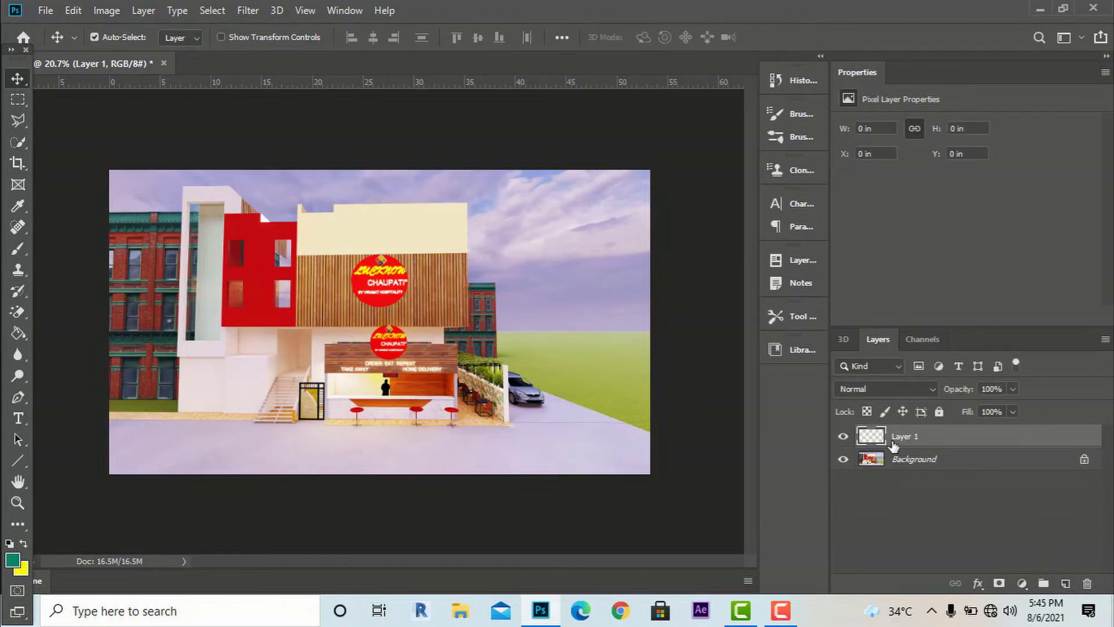
click(888, 611)
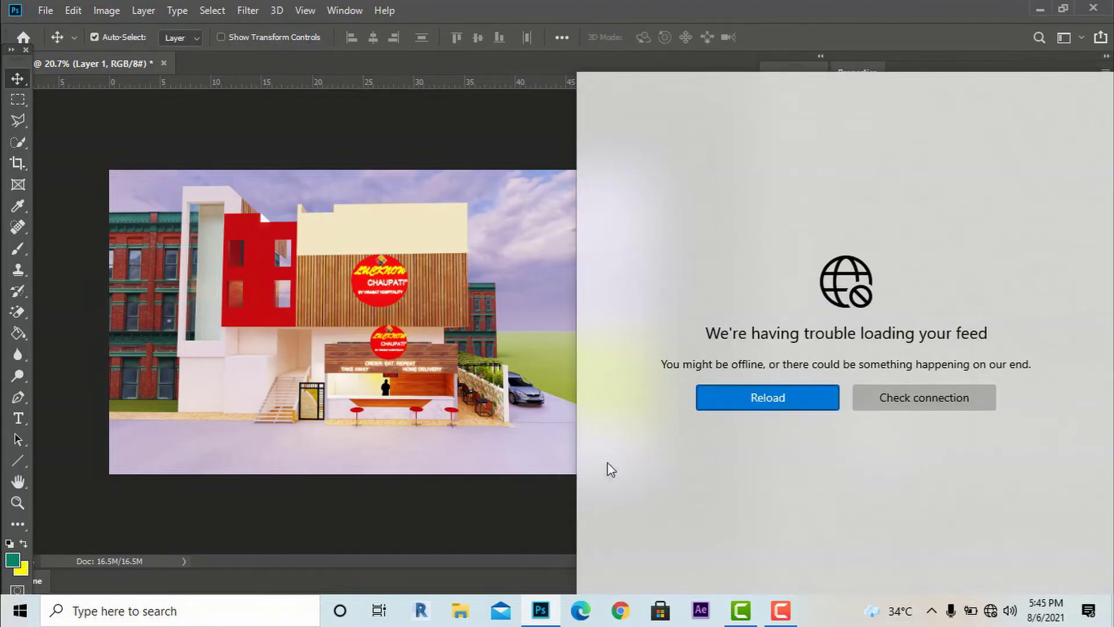
click(517, 532)
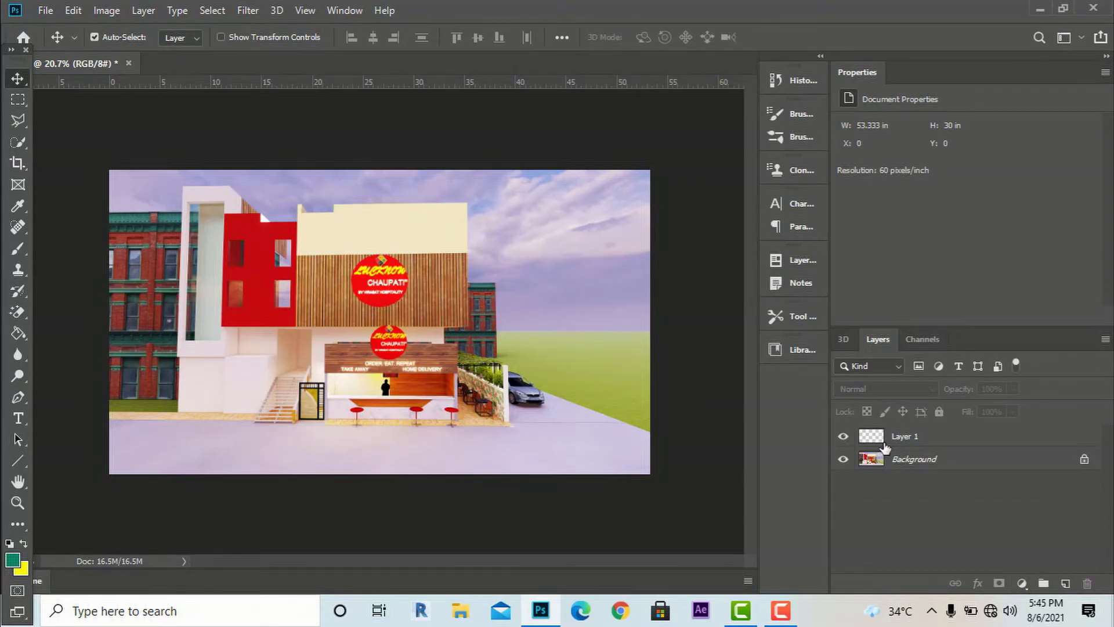
- Delete the empty layer above the Background layer
click(900, 438)
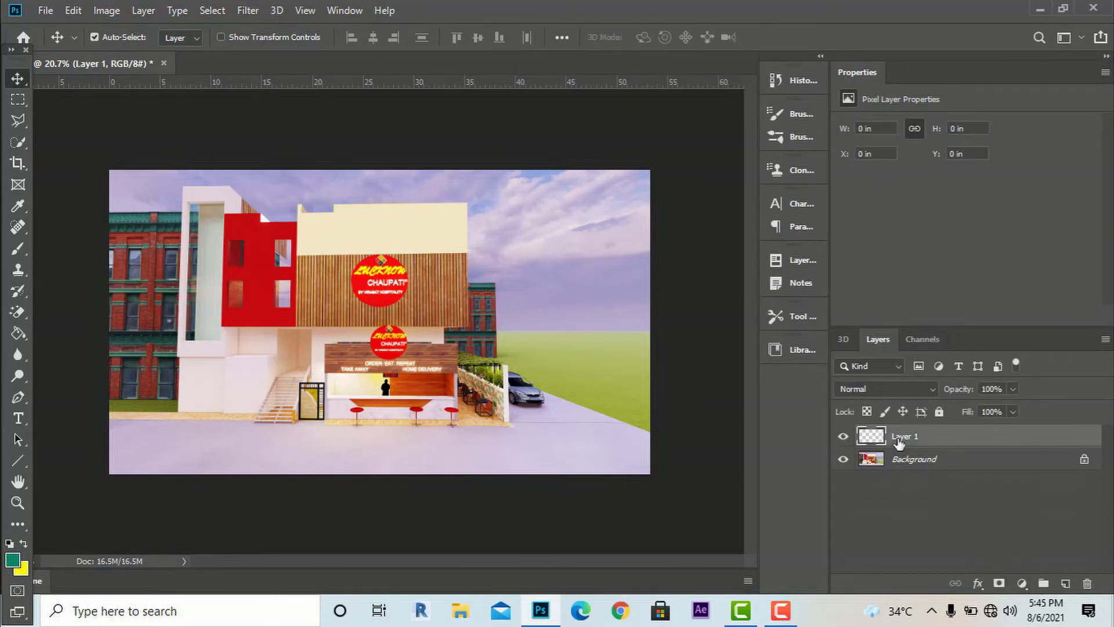
click(1088, 584)
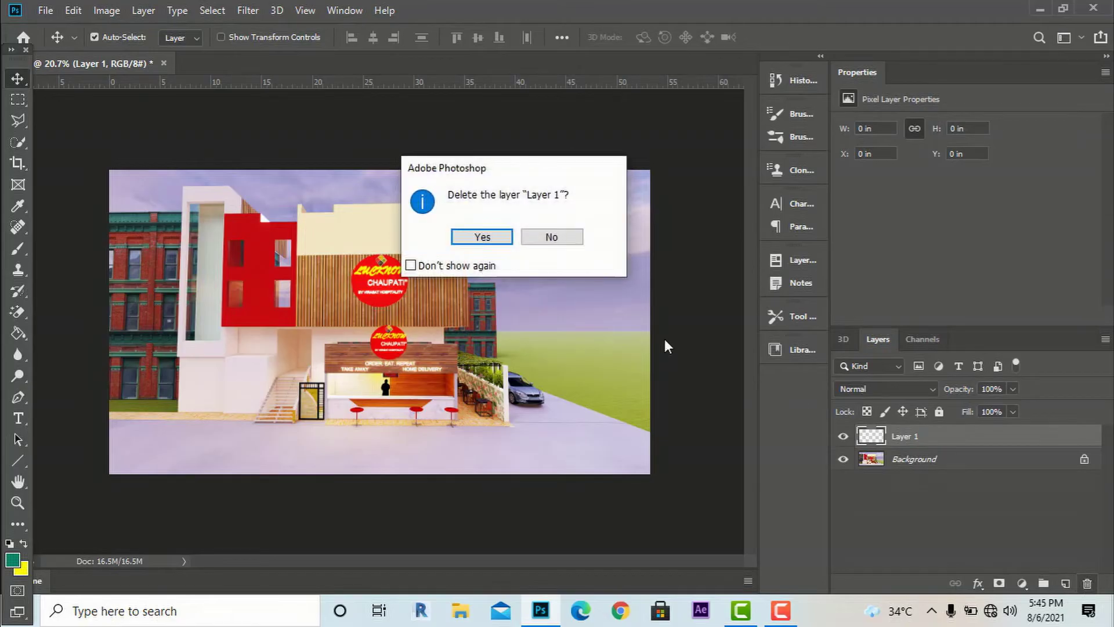
click(493, 238)
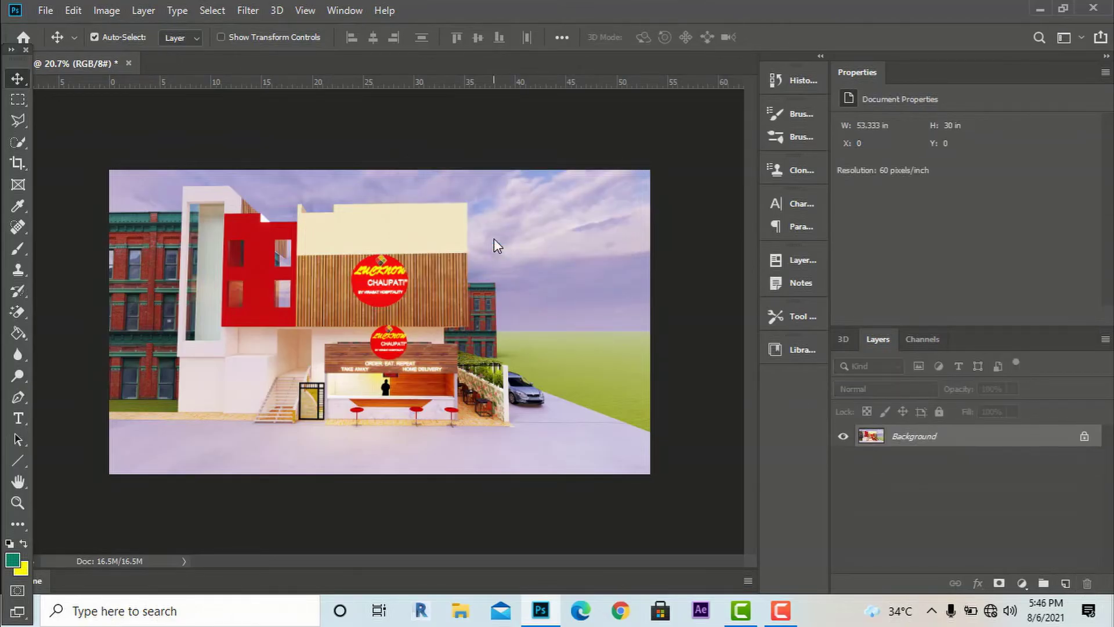
- Add a new empty layer above the Background layer, and switch through the Rectangular Marquee to the Polygonal Lasso tool
click(1066, 583)
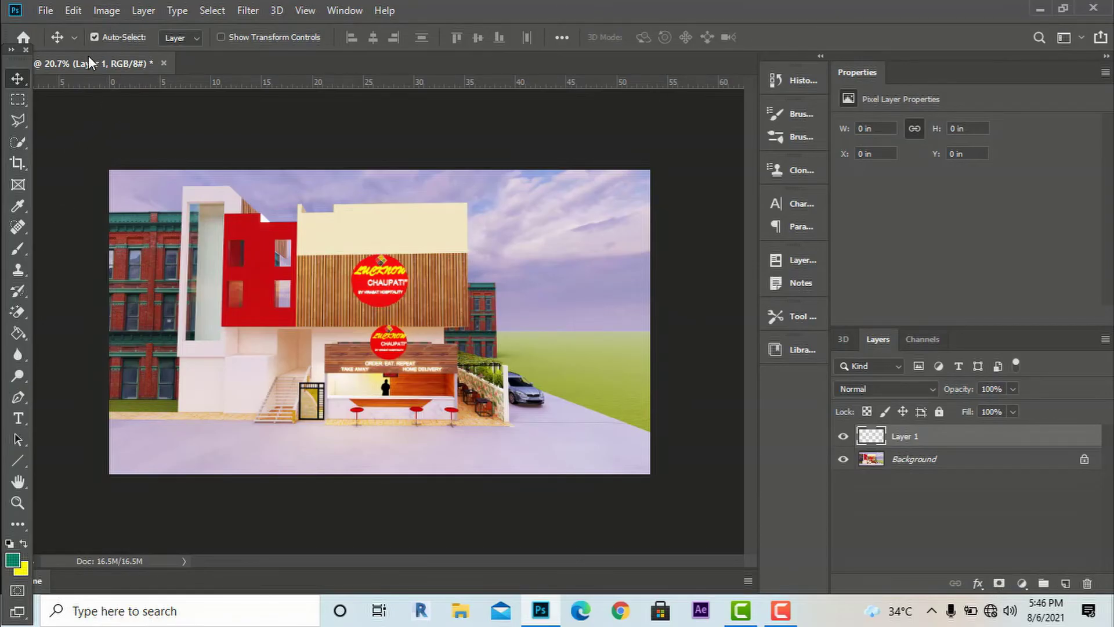
click(18, 99)
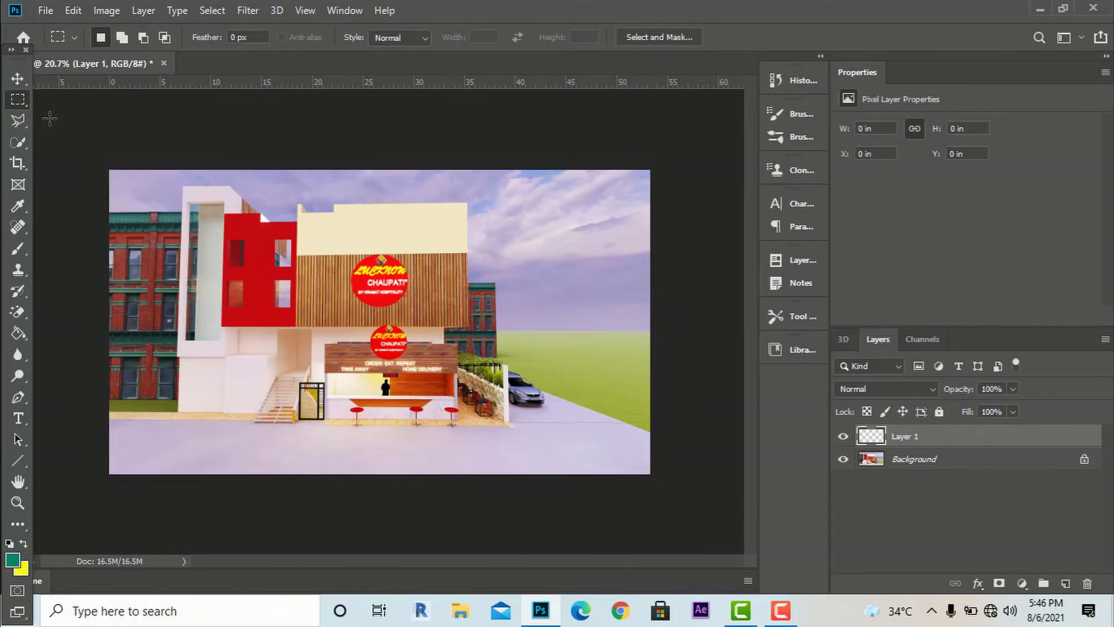
click(19, 122)
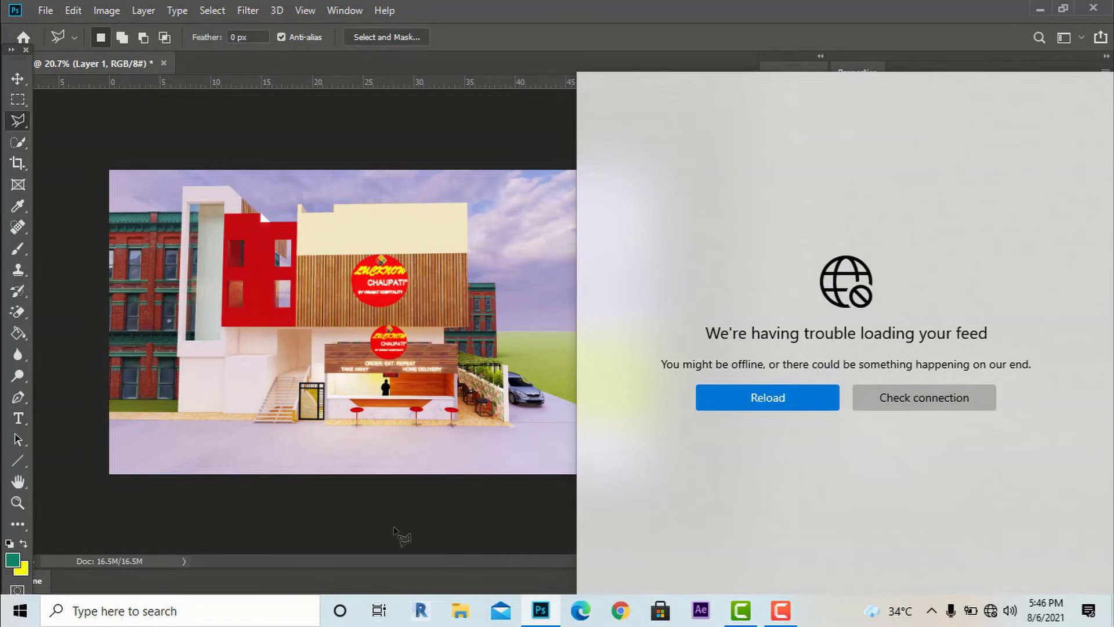
click(388, 528)
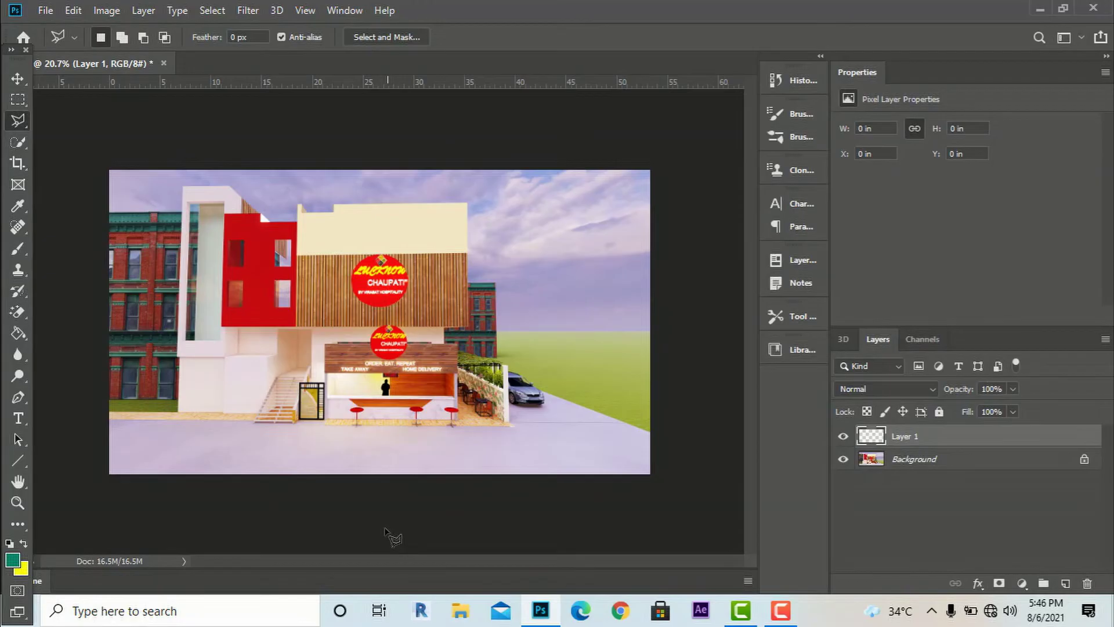
key(Escape)
- Show the Color panel, look over the Swatches beside it, and collapse the panel group
click(339, 13)
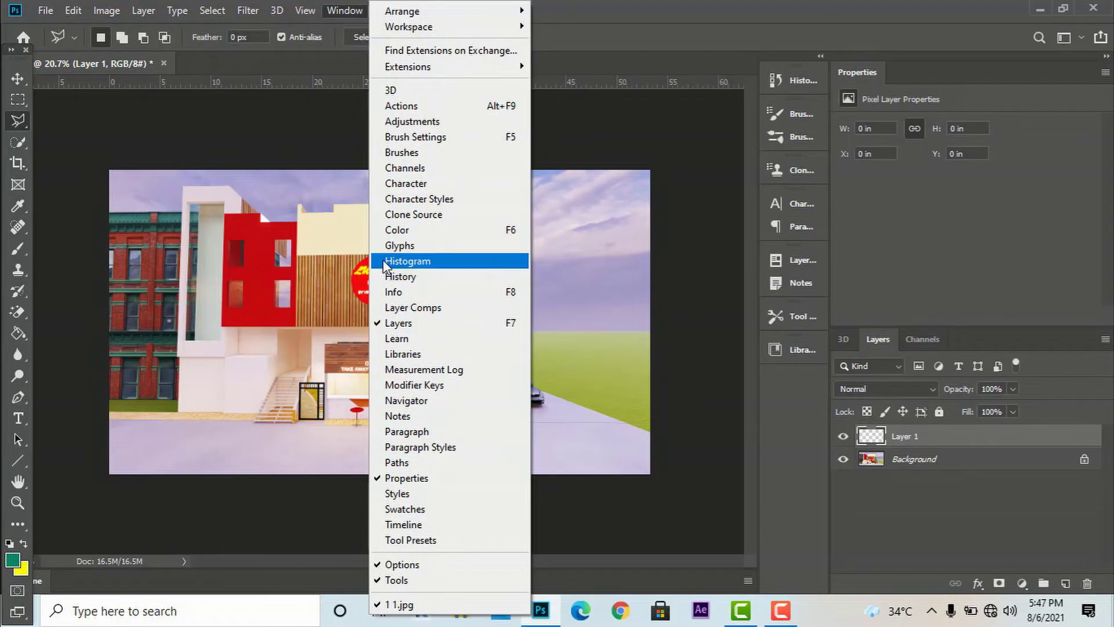
click(384, 232)
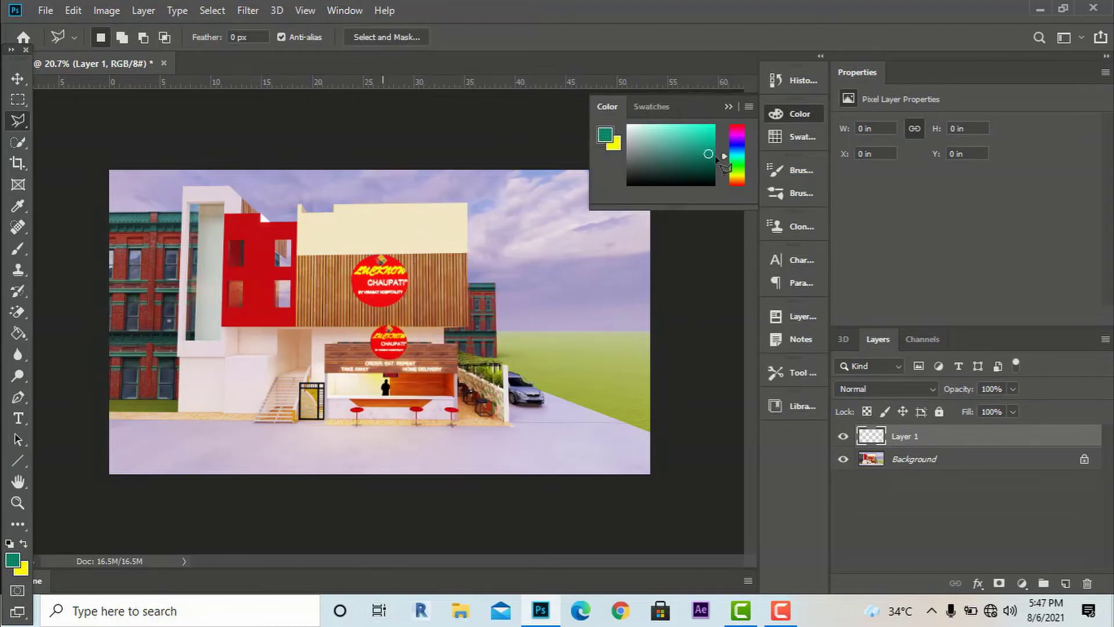
click(652, 110)
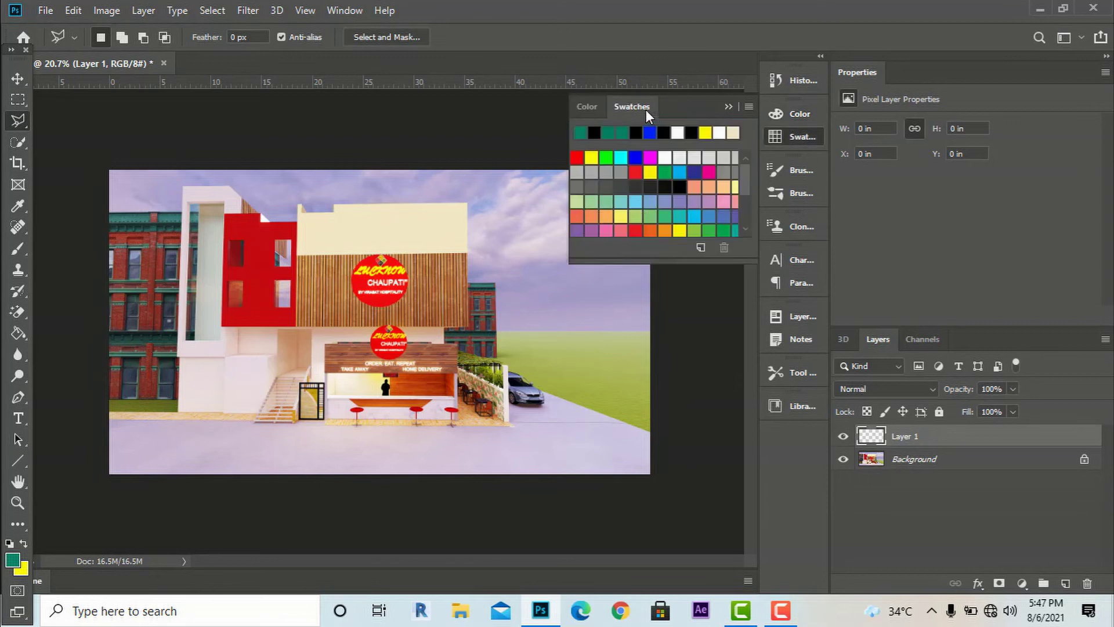
click(729, 105)
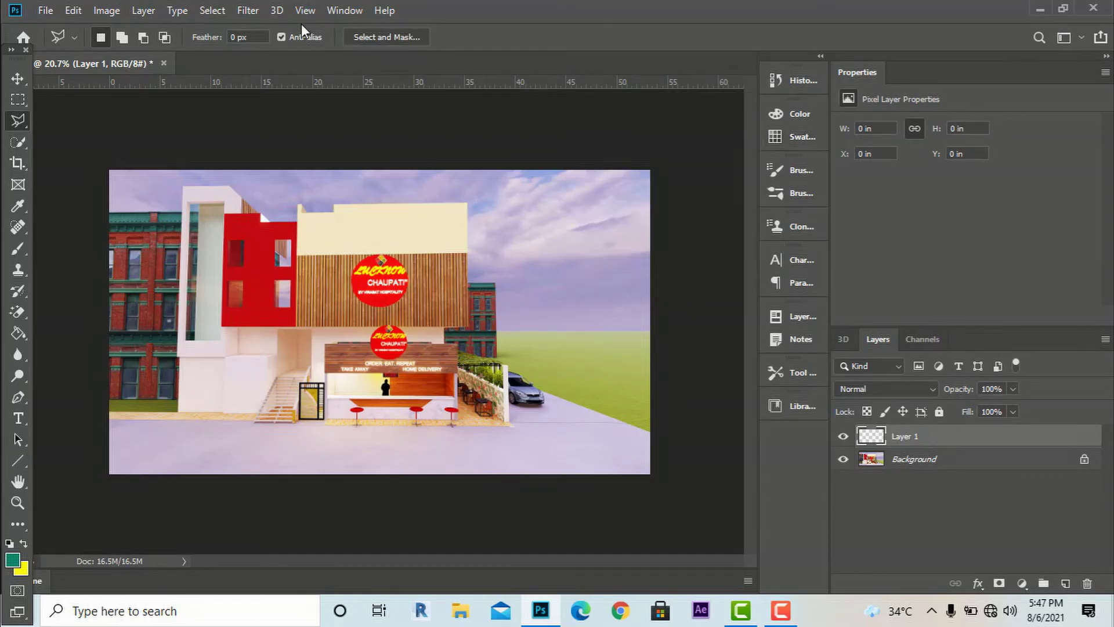
- Bring the Color panel back up and close it, keeping the Swatches panel open
click(345, 10)
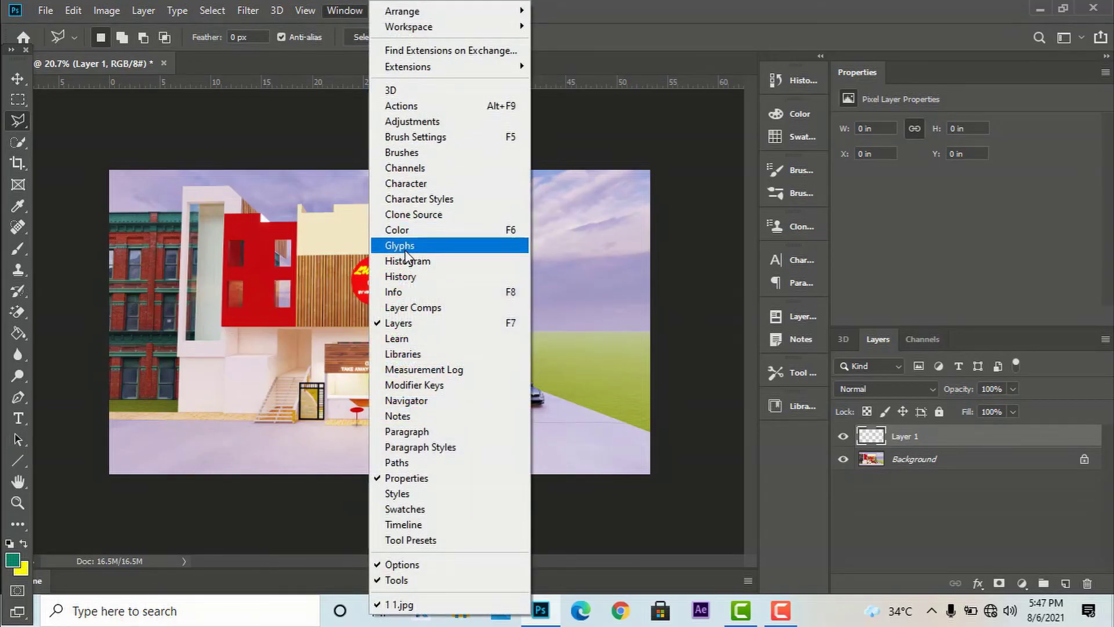
click(404, 230)
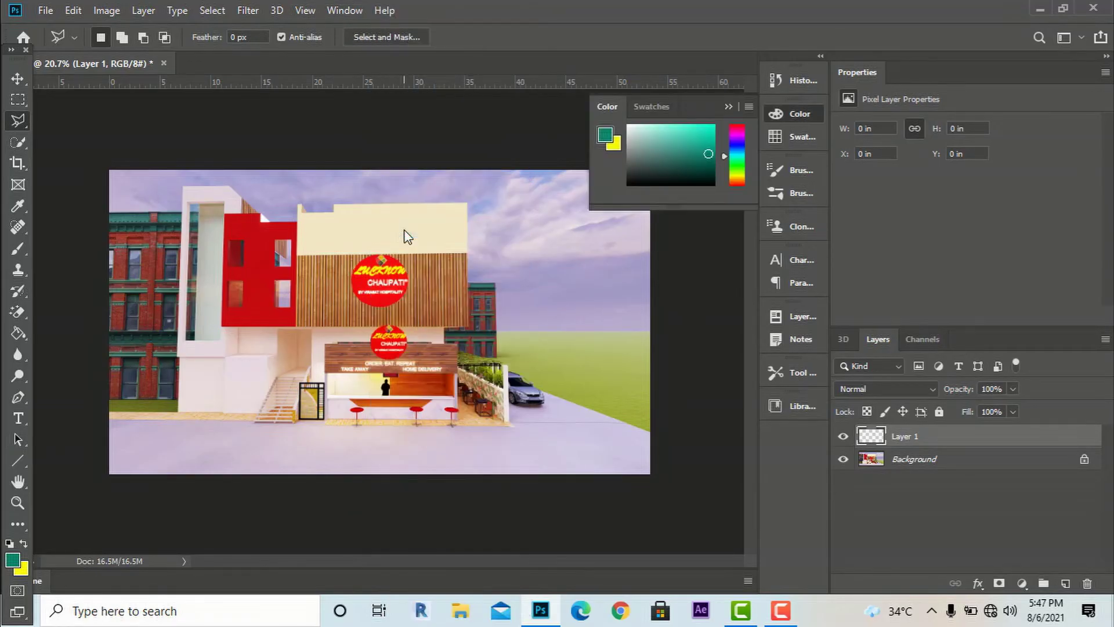
click(749, 107)
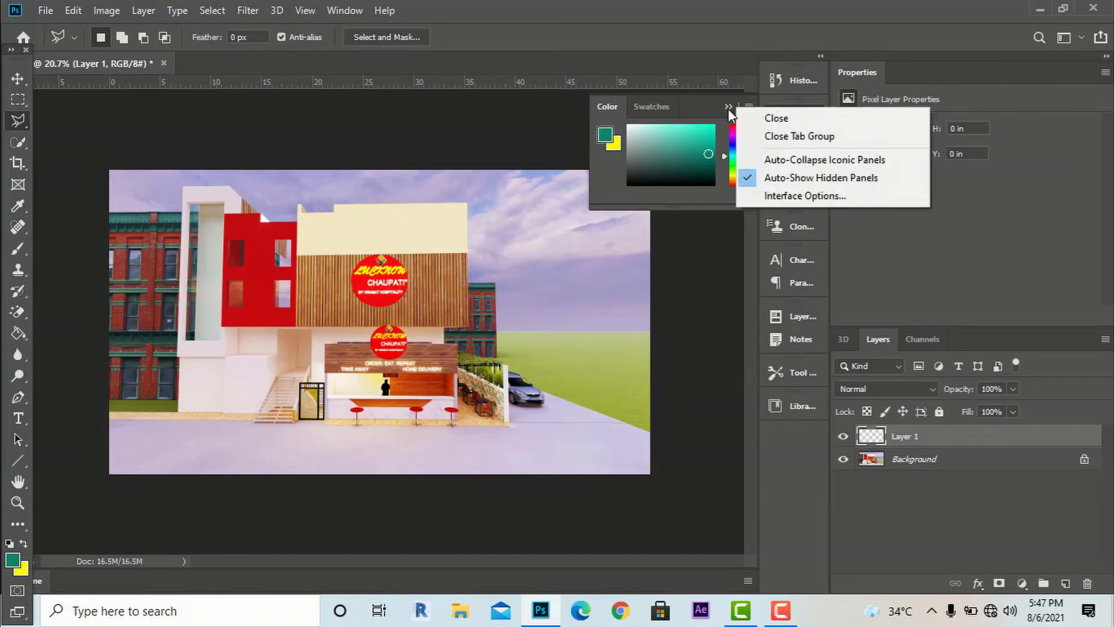
click(772, 119)
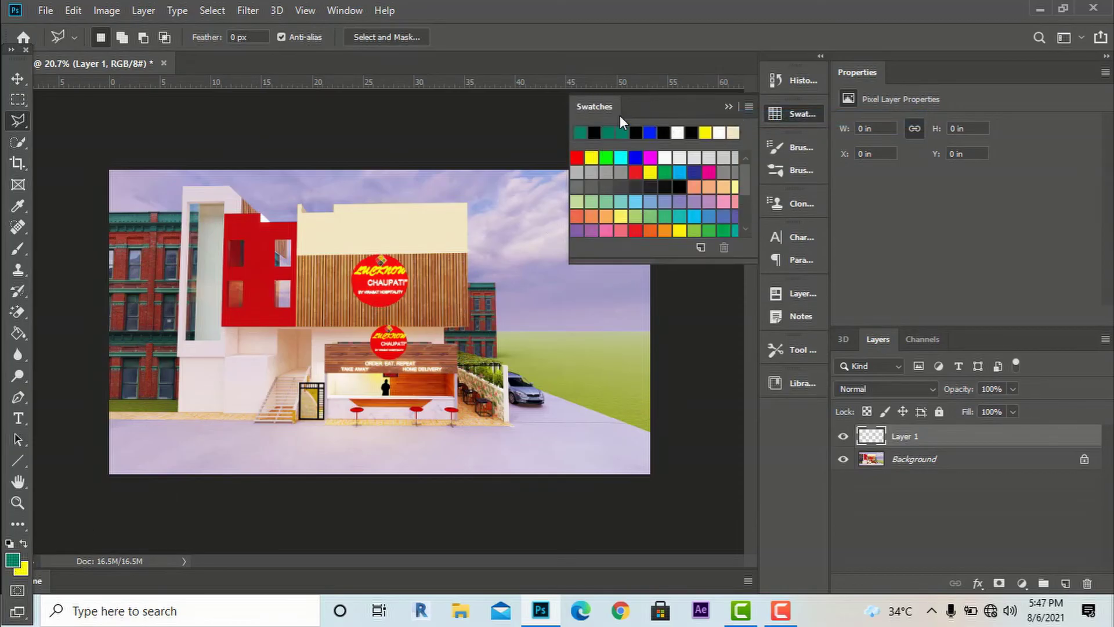
- Try blue, yellow and light coral swatches as the foreground color, and close the Swatches panel
click(650, 133)
click(650, 172)
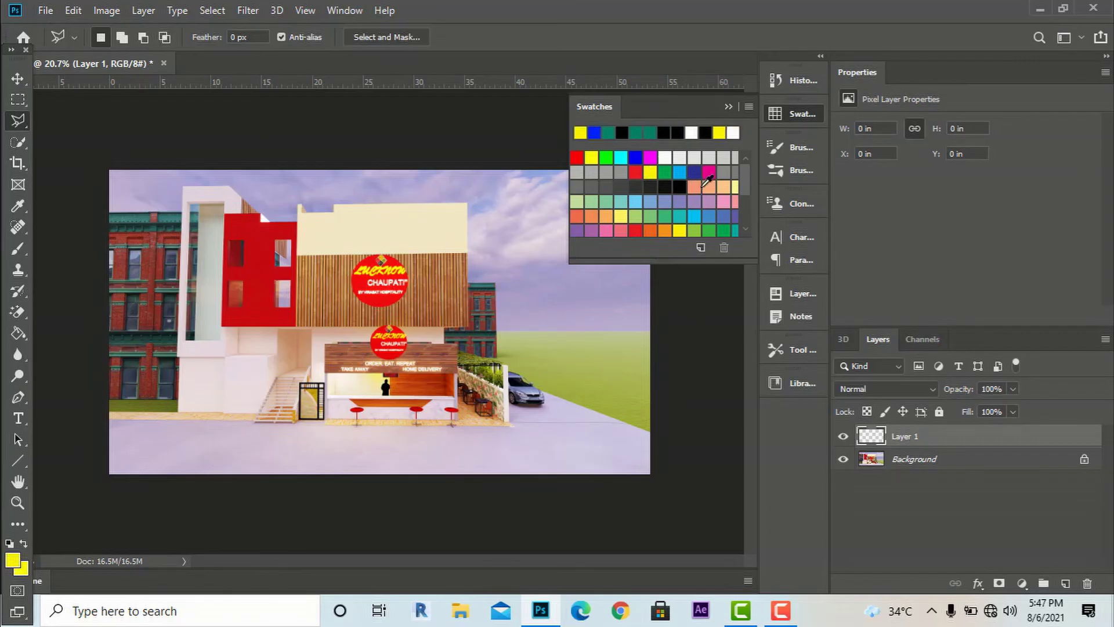
click(704, 185)
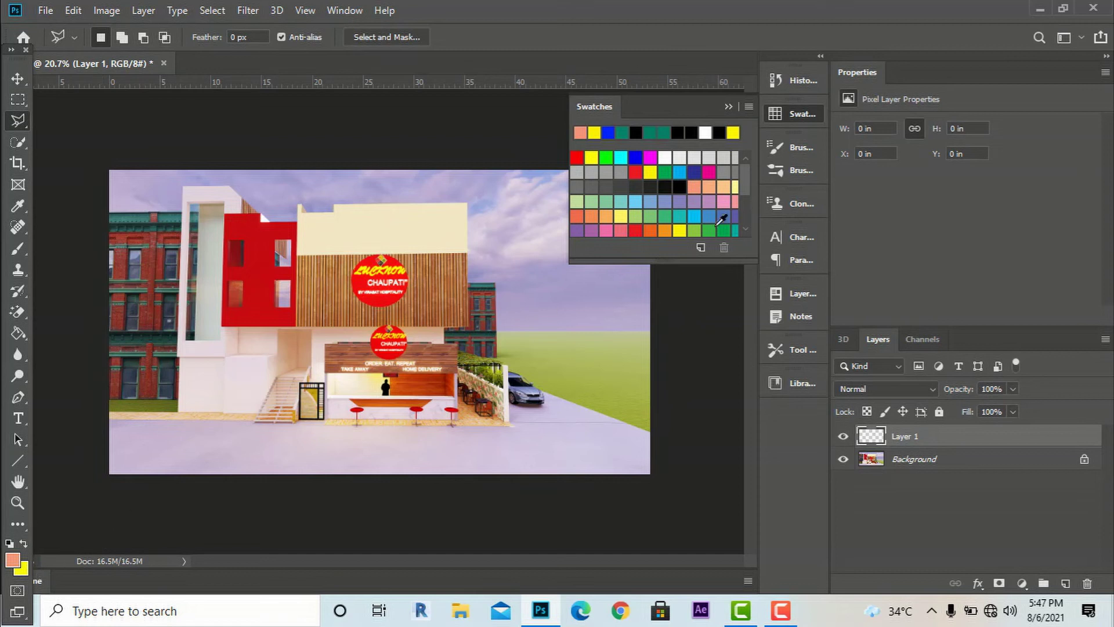
right_click(729, 106)
click(771, 117)
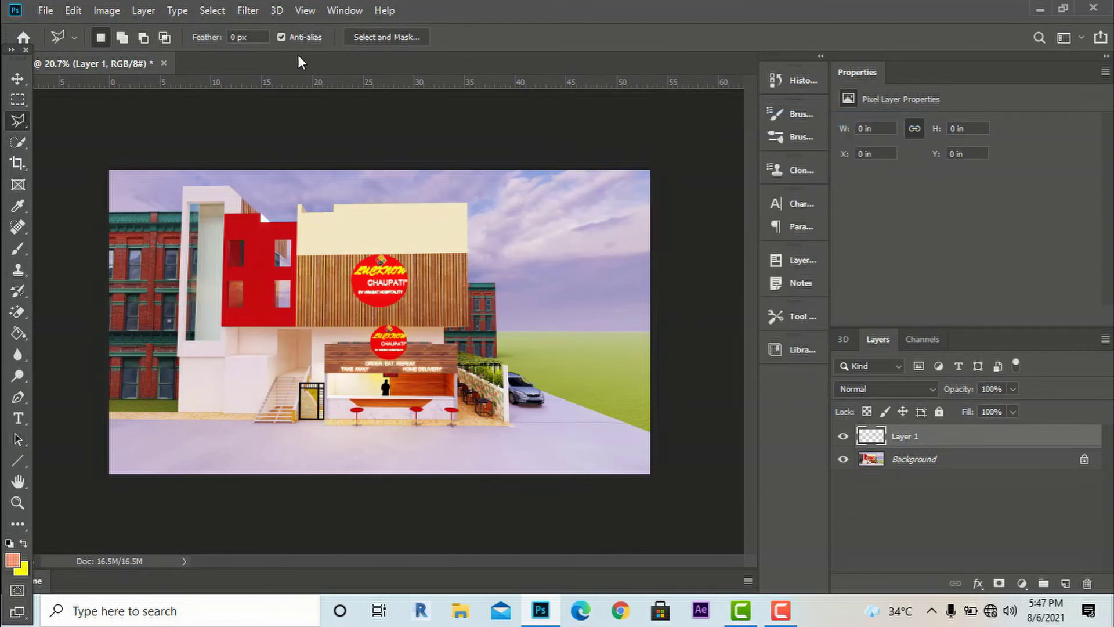
- Show the Color panel, try a dark red, and set the foreground color to a very pale pink
click(345, 11)
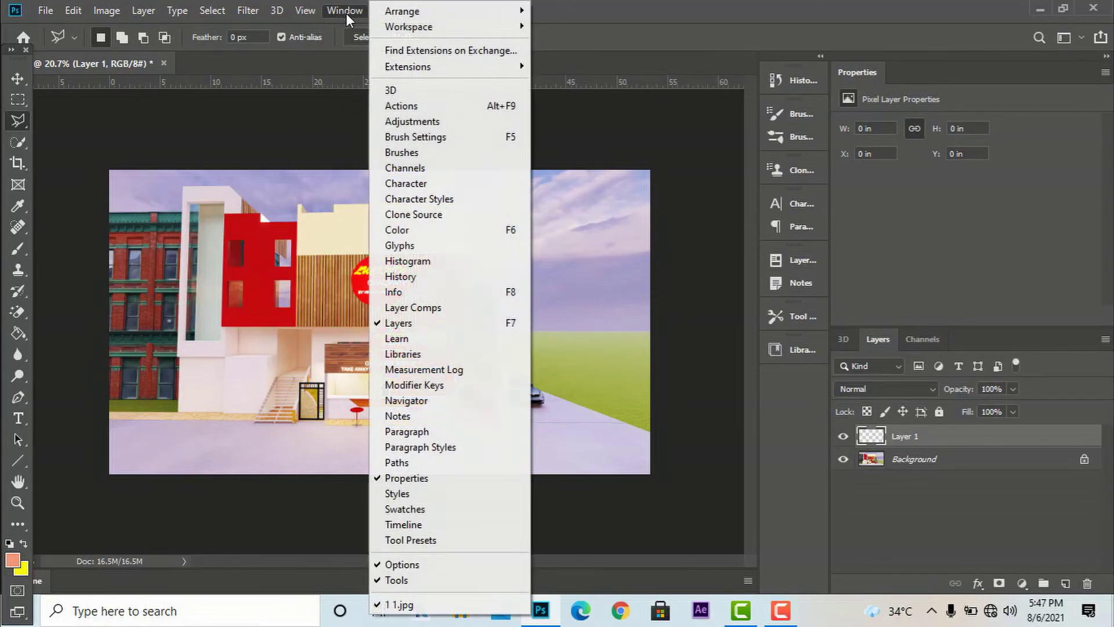
click(413, 231)
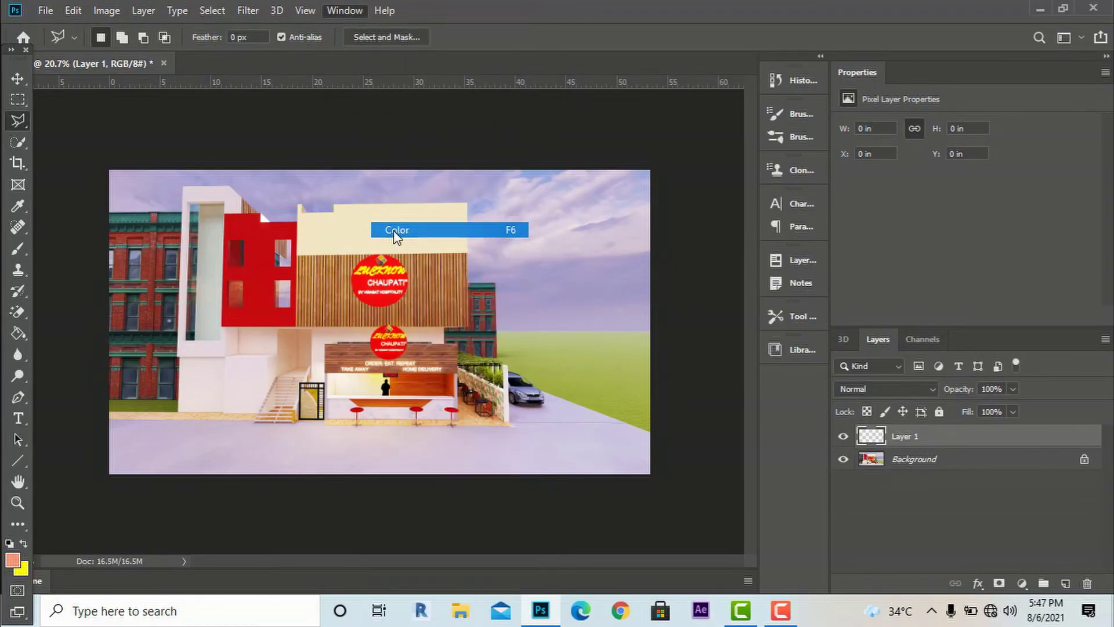
drag(701, 144, 705, 158)
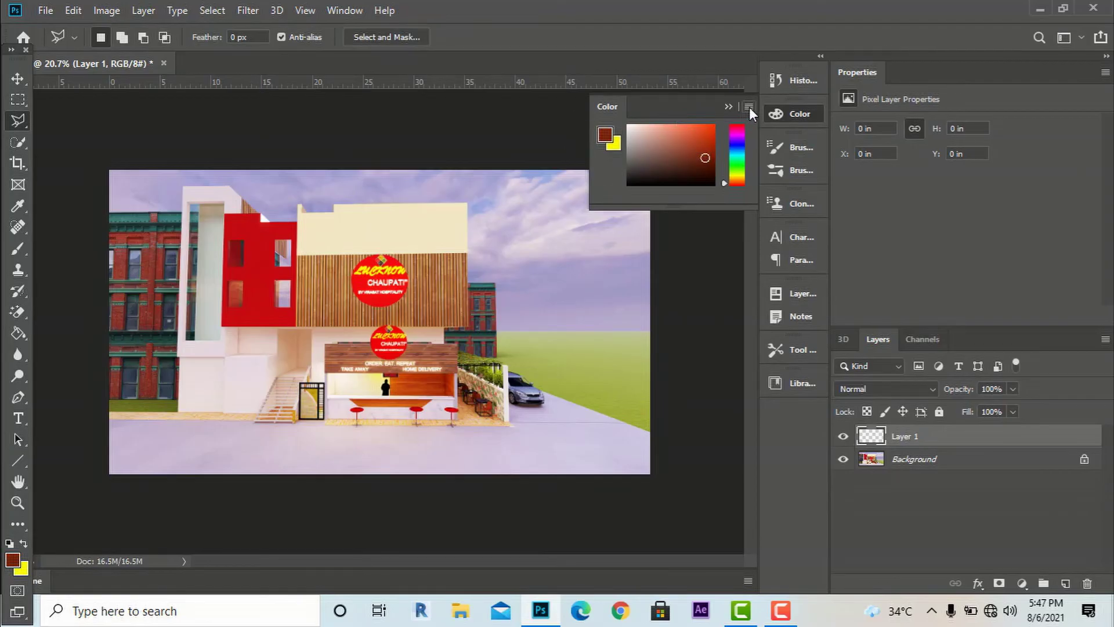
click(14, 560)
drag(509, 288, 363, 126)
click(710, 105)
key(l)
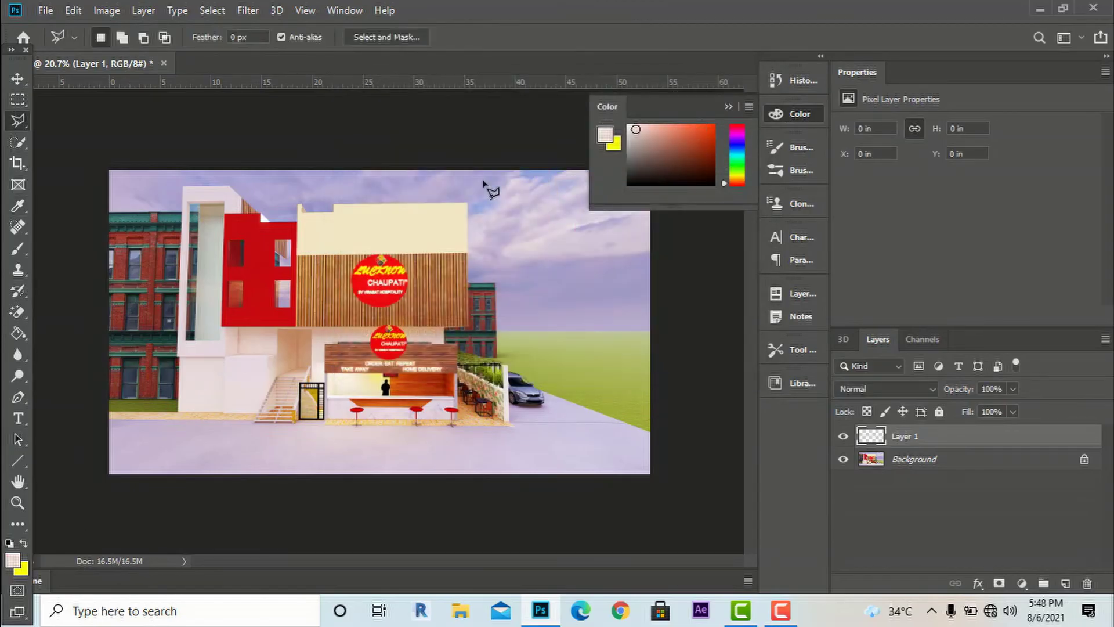
- Open the General preferences and look through the Performance, Tools and Workspace settings
click(340, 10)
mouse_move(66, 13)
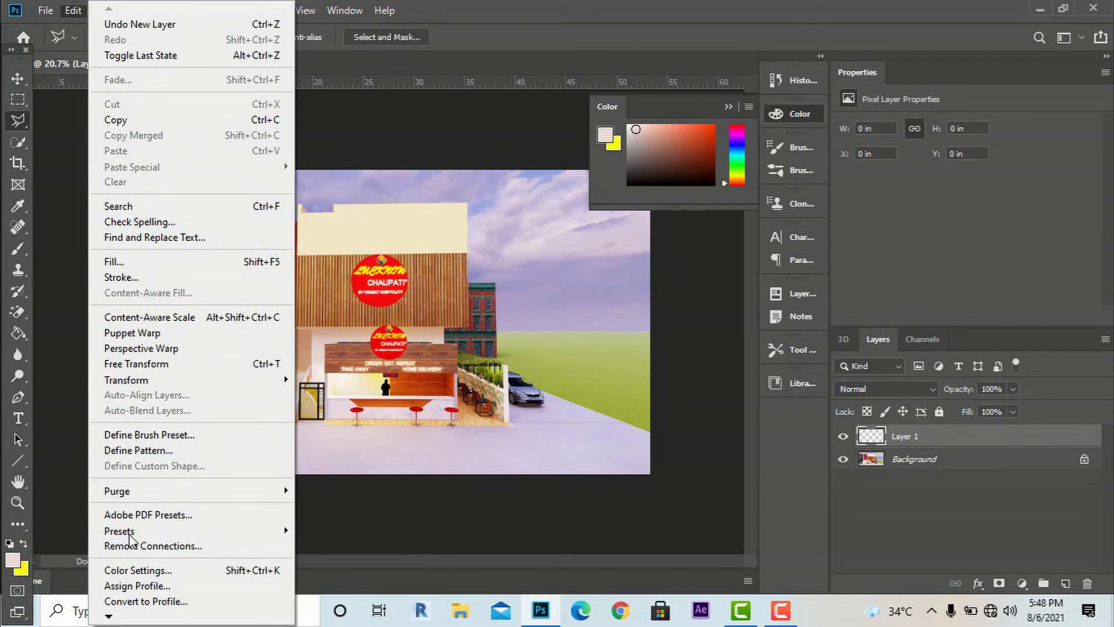
mouse_move(113, 618)
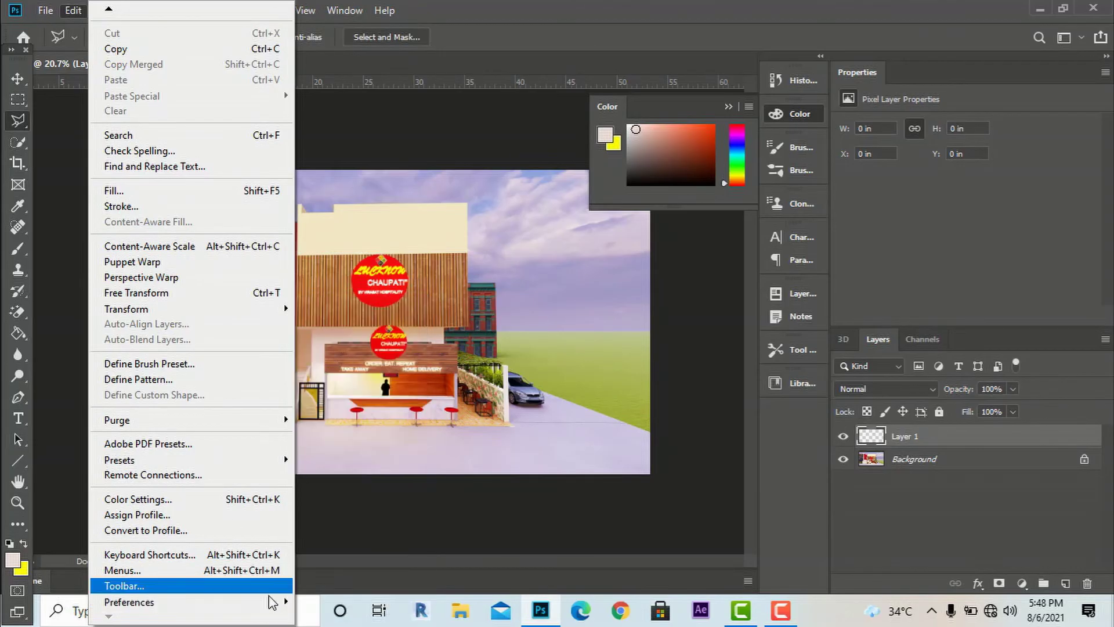
mouse_move(273, 601)
click(330, 305)
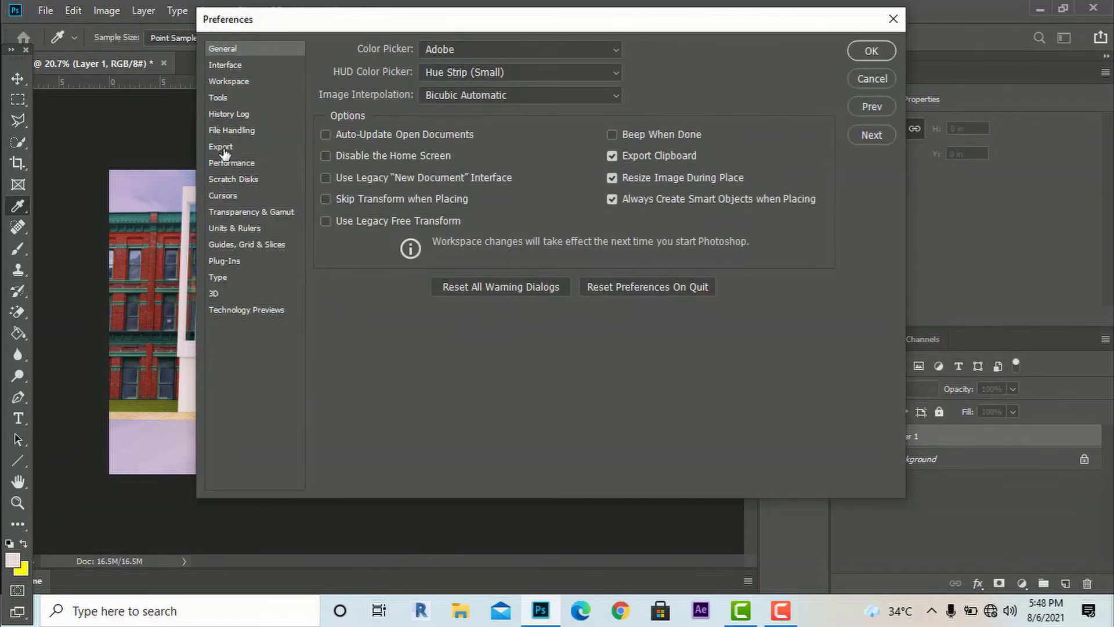
click(231, 166)
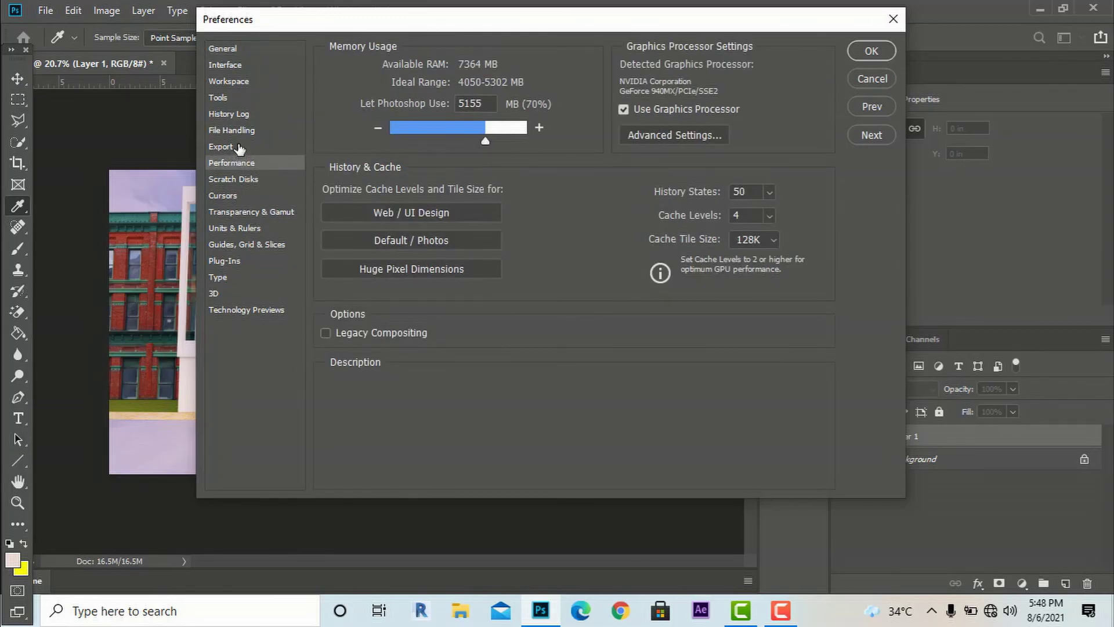
click(230, 98)
click(230, 85)
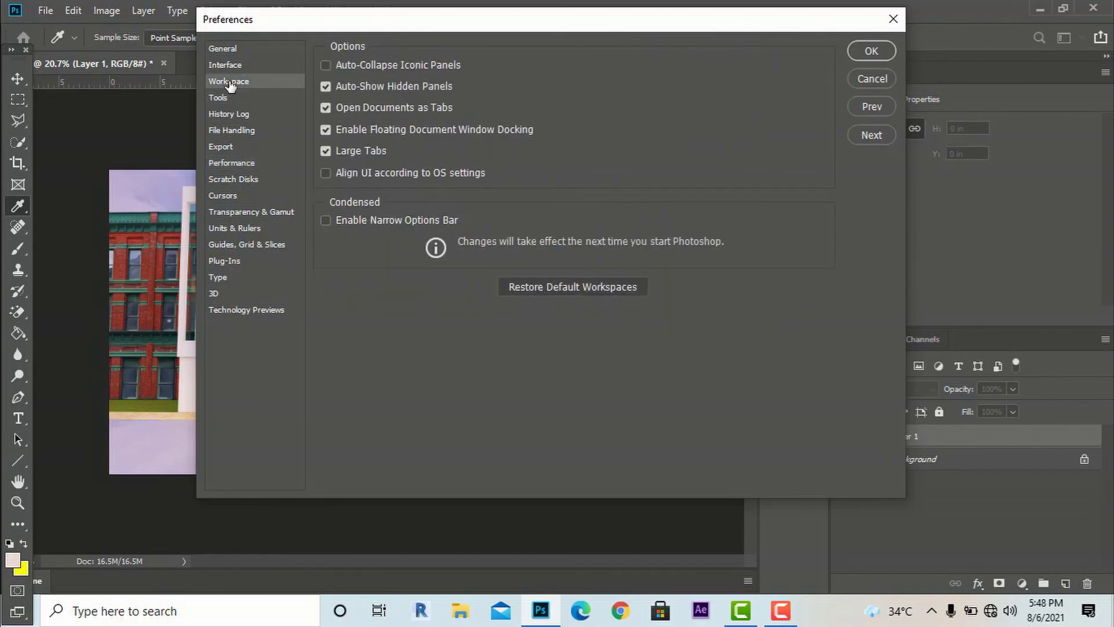
- Preview the light gray and lightest color themes for the interface, and return to the medium dark gray theme
click(224, 65)
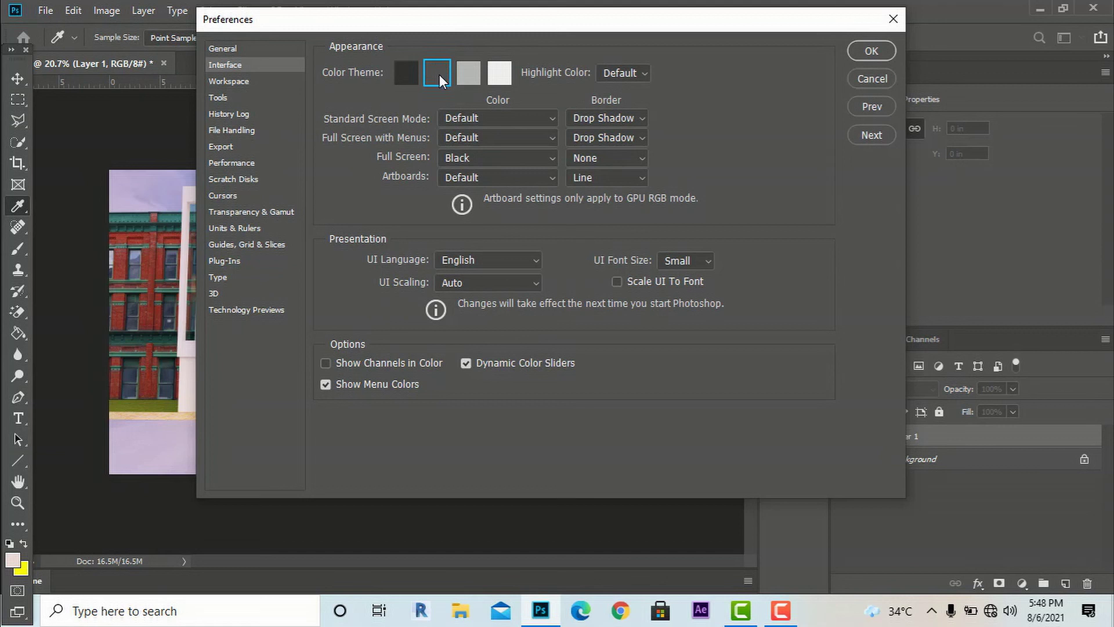
click(469, 75)
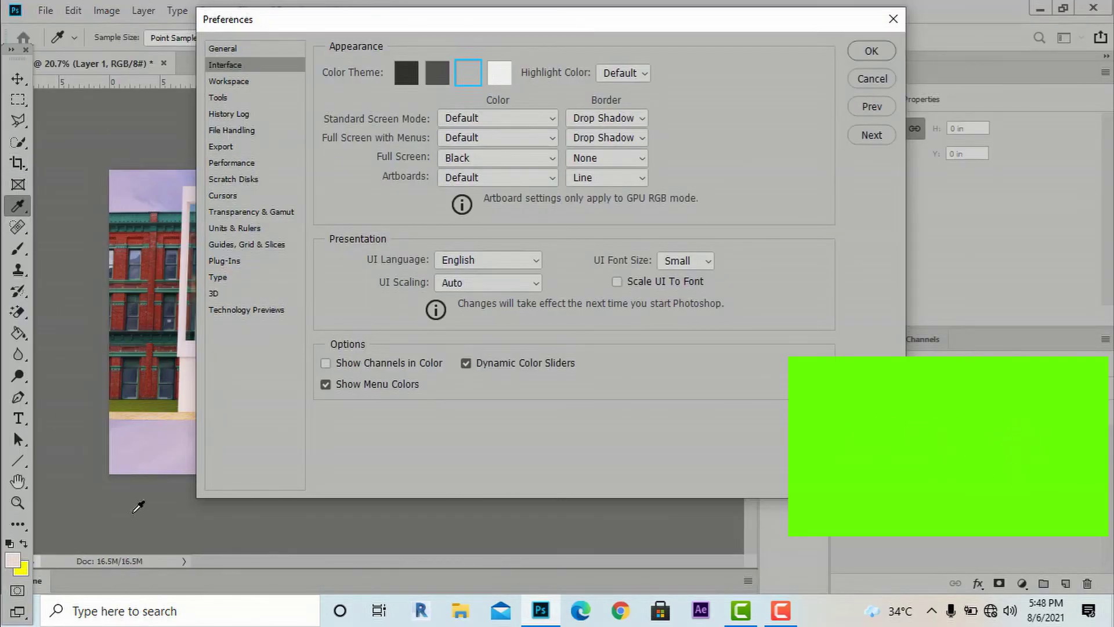
click(497, 75)
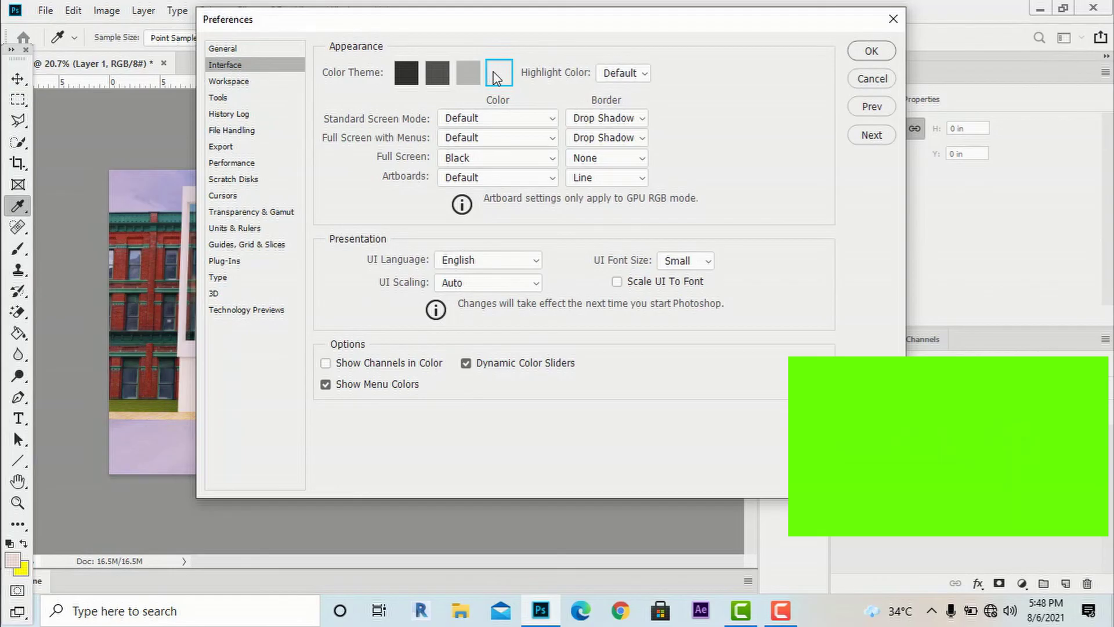
click(443, 78)
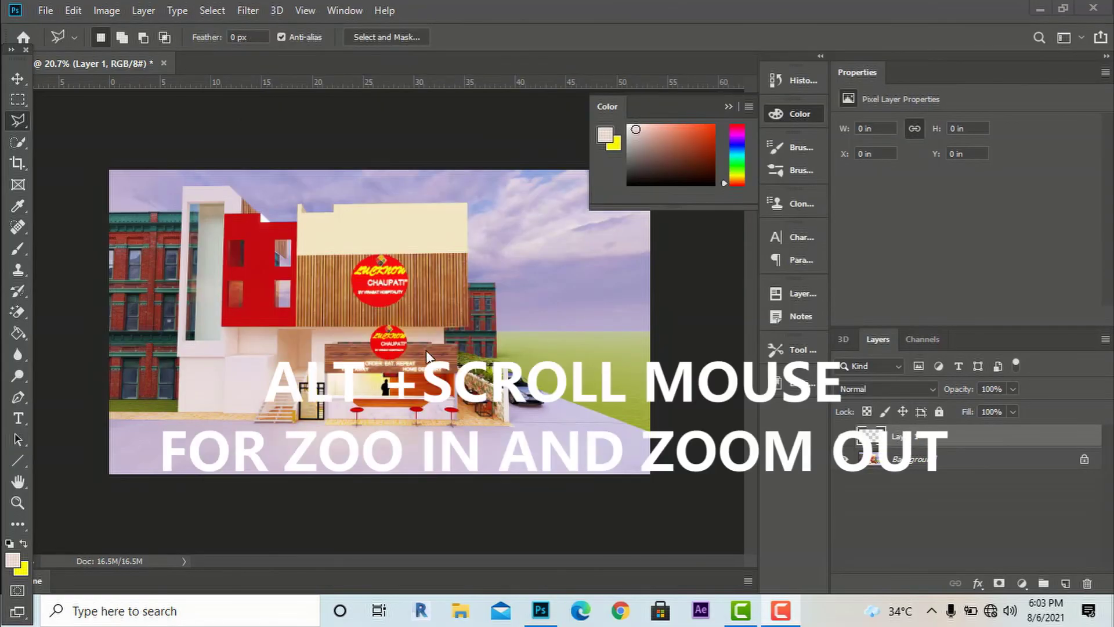
click(354, 383)
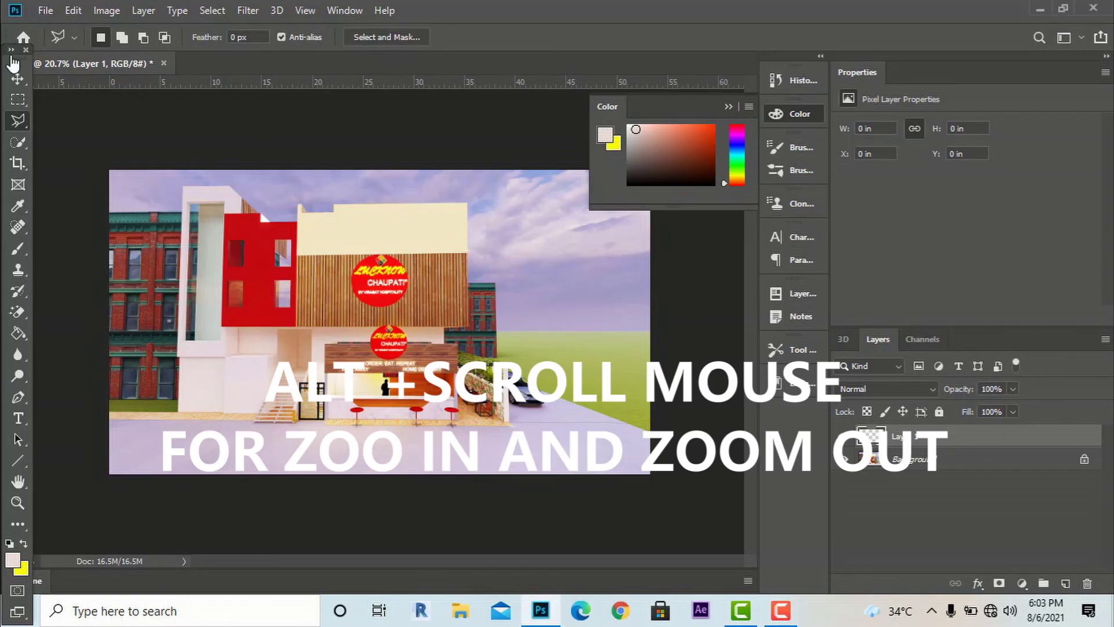